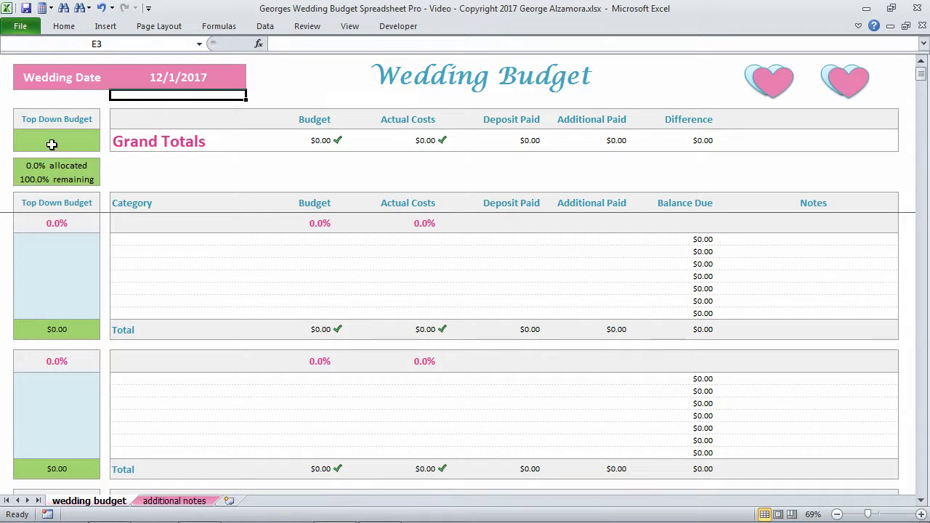
# Set the overall top-down wedding budget to $10,000.
pyautogui.click(49, 141)
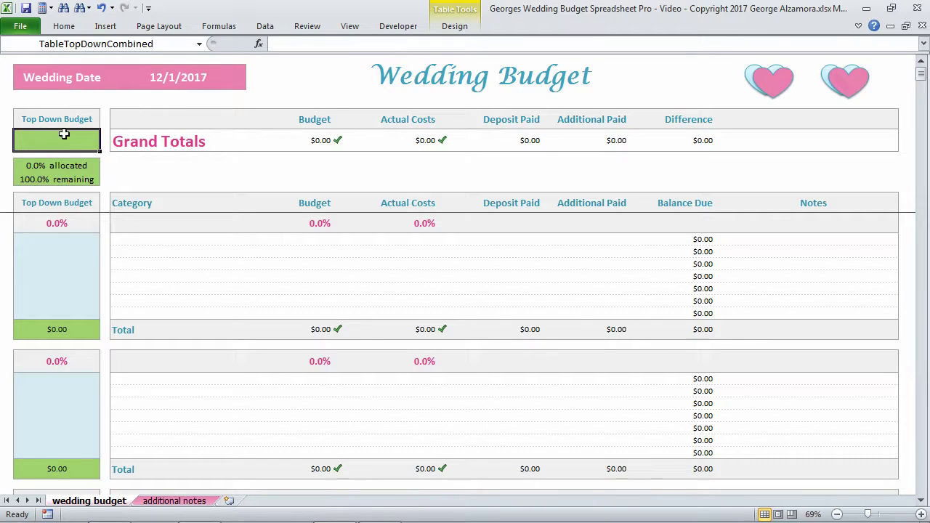
pyautogui.write('10000.0')
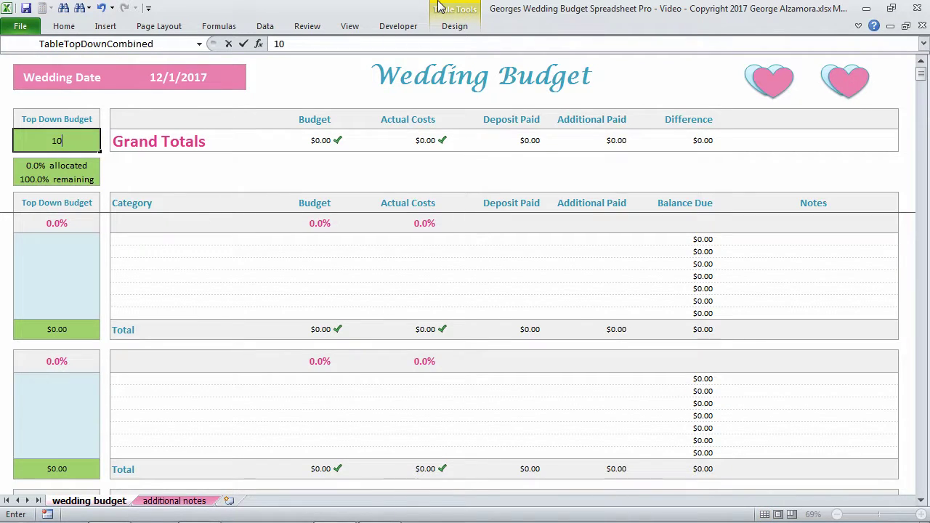
pyautogui.press('Return')
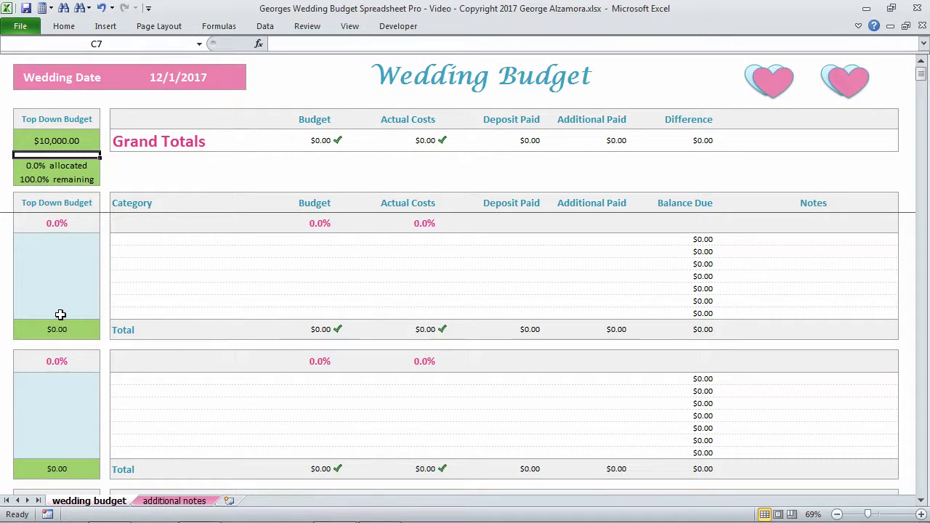
pyautogui.click(48, 120)
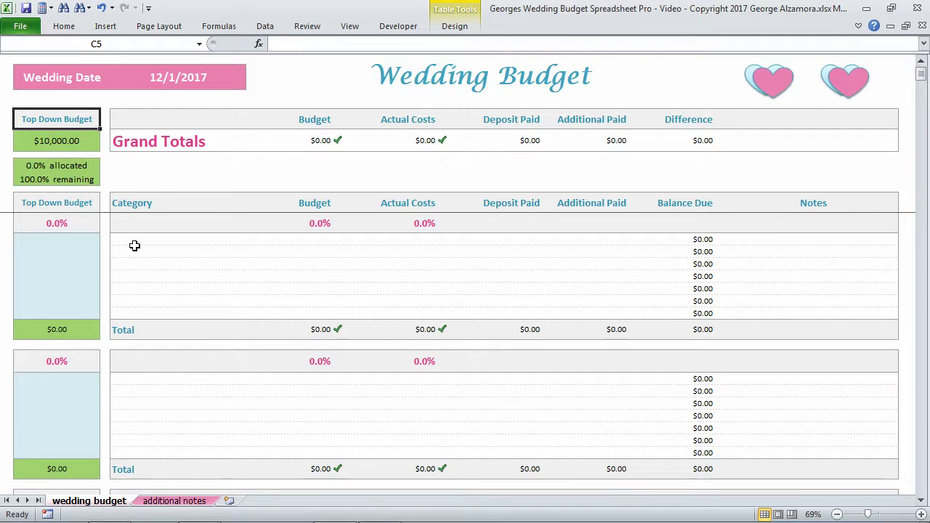
pyautogui.click(135, 239)
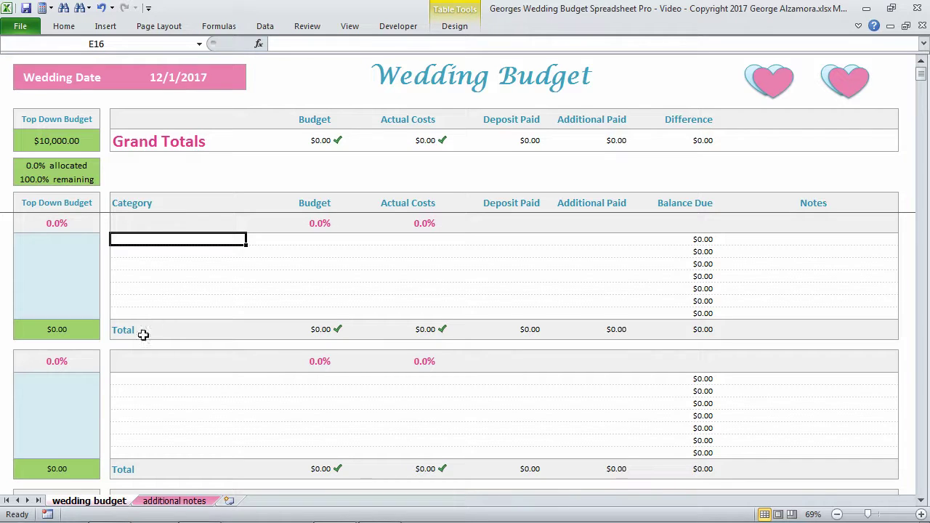
pyautogui.click(49, 142)
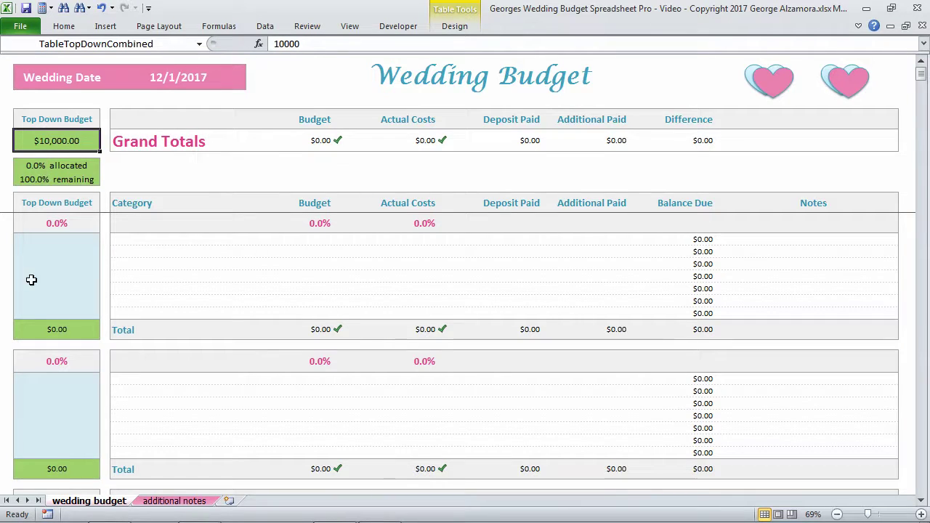
pyautogui.click(56, 225)
pyautogui.click(57, 364)
pyautogui.click(183, 231)
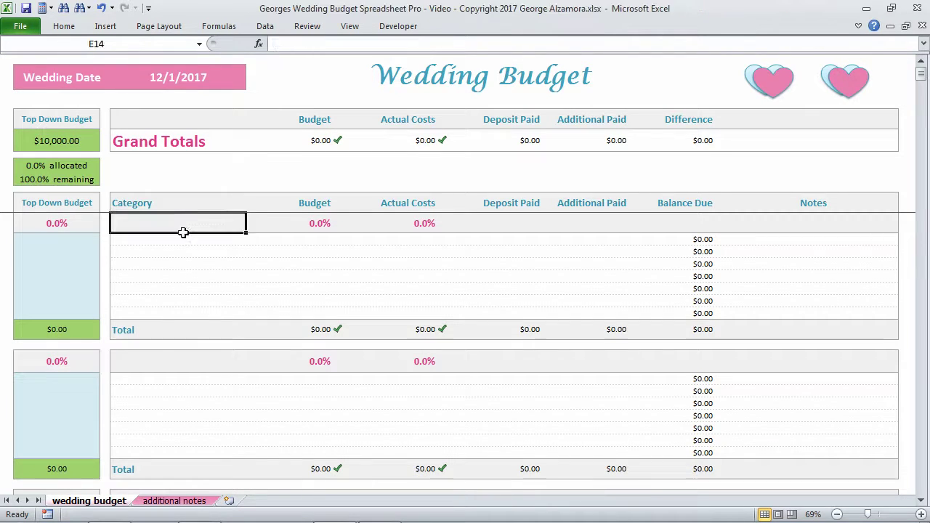
pyautogui.click(154, 370)
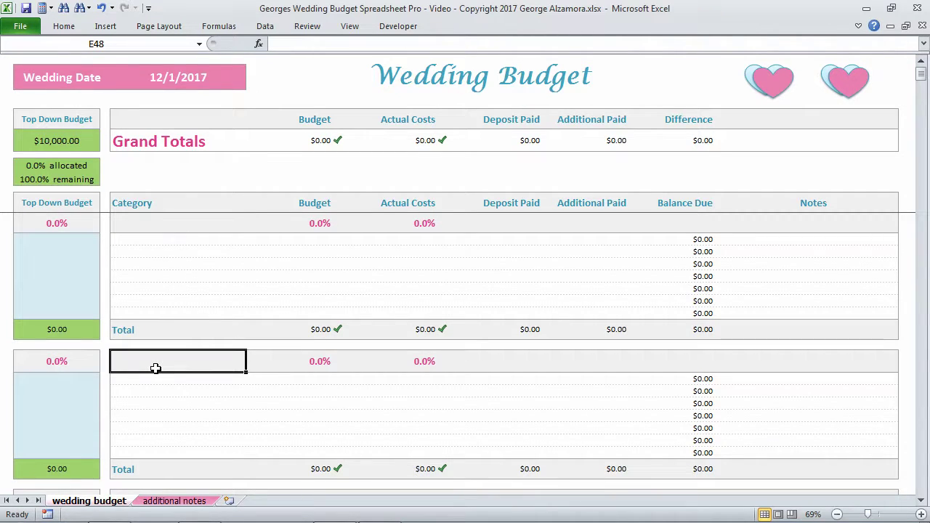
# Name the first budget category Photography.
pyautogui.click(147, 227)
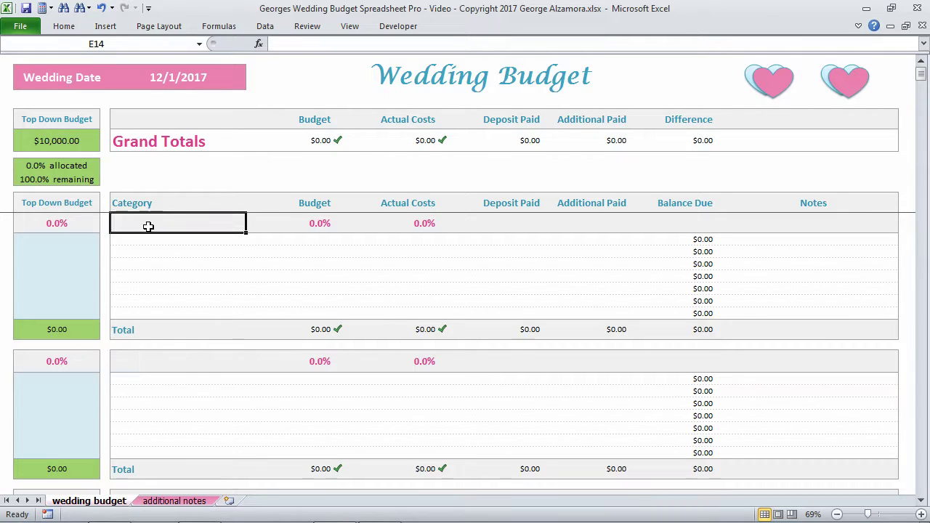
pyautogui.write('Photgor')
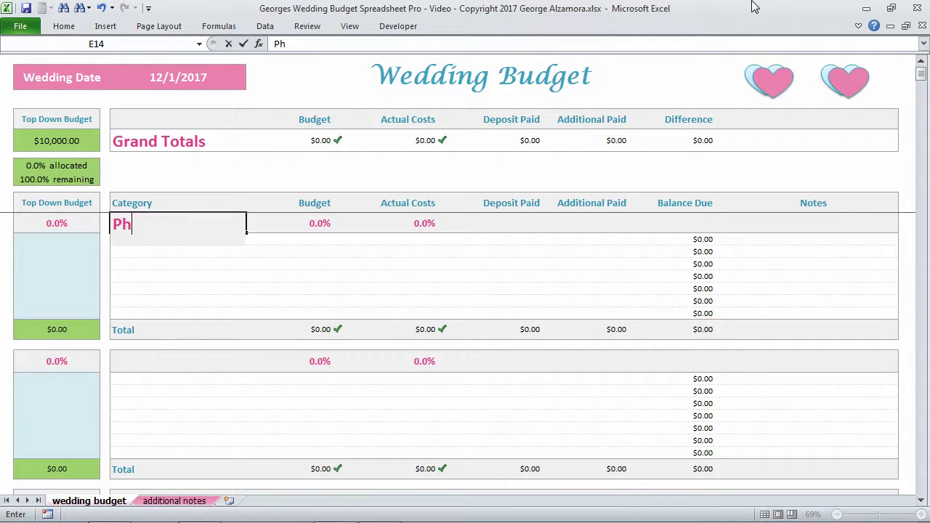
pyautogui.press('BackSpace')
pyautogui.press('BackSpace')
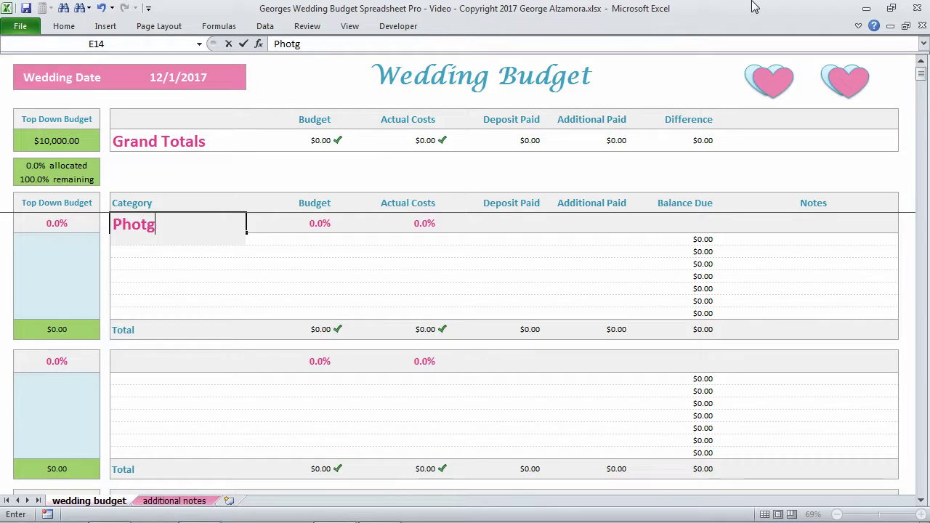
pyautogui.write('ography')
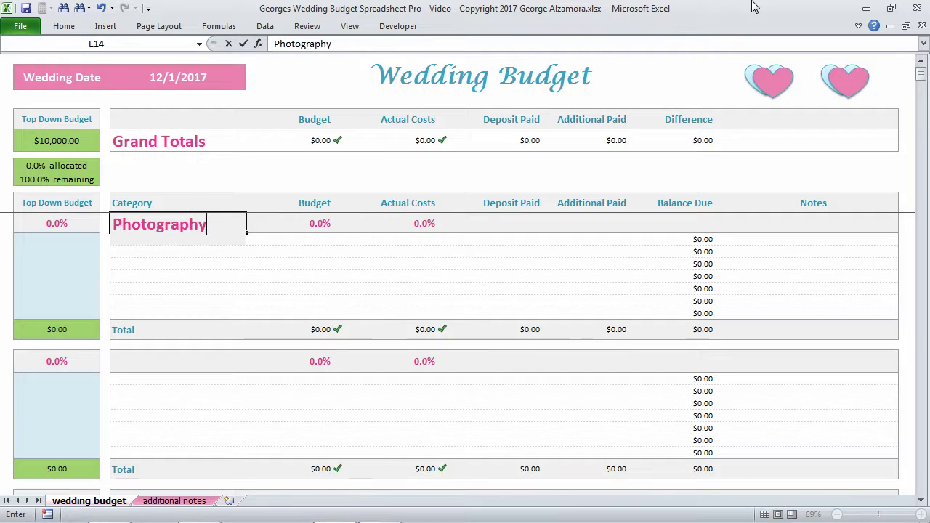
pyautogui.press('Return')
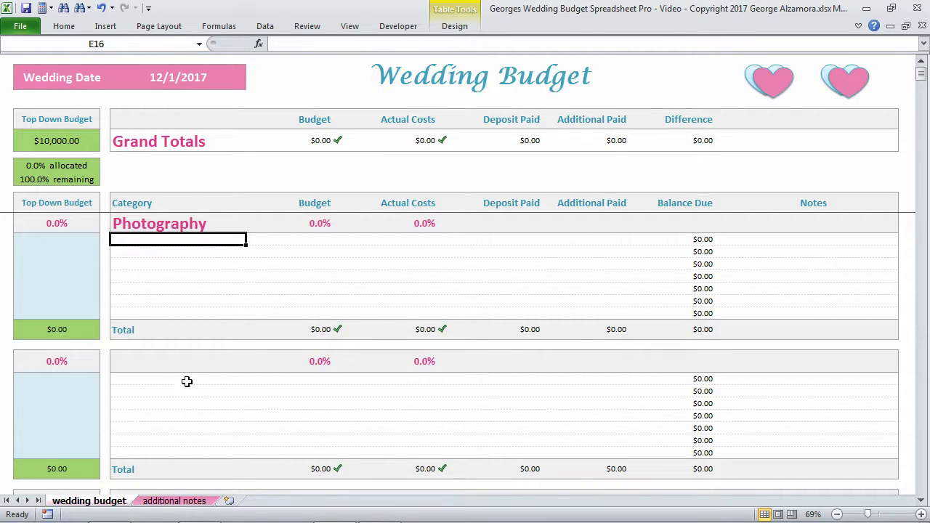
# Name the second budget category Flowers.
pyautogui.click(232, 363)
pyautogui.write('Flowers')
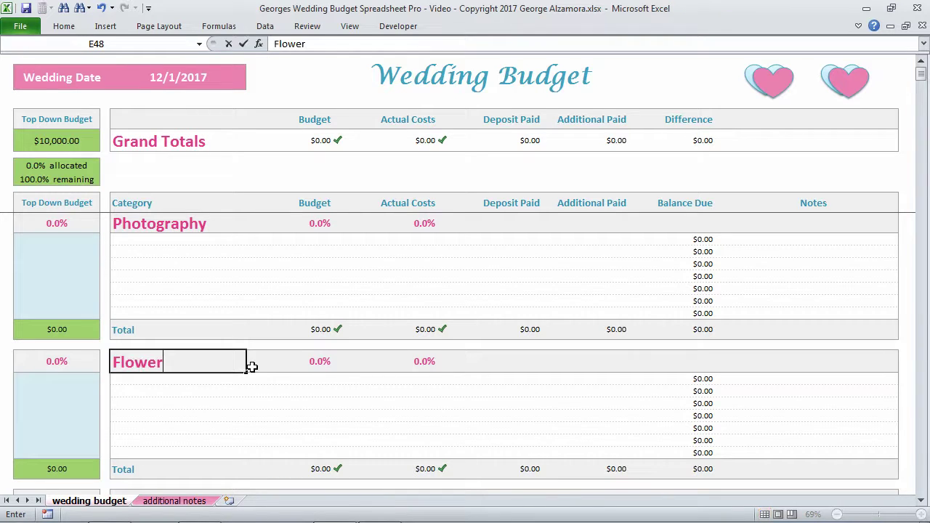
pyautogui.press('Return')
# Look over the Ceremony and Reception categories further down the budget sheet.
pyautogui.scroll(-2, 275, 342)
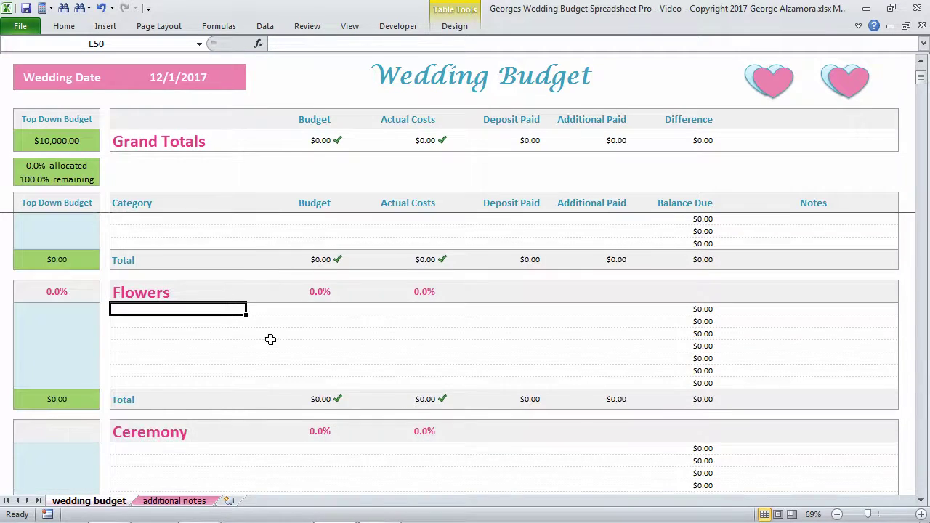
pyautogui.click(194, 435)
pyautogui.scroll(-2, 318, 413)
pyautogui.scroll(-9, 270, 403)
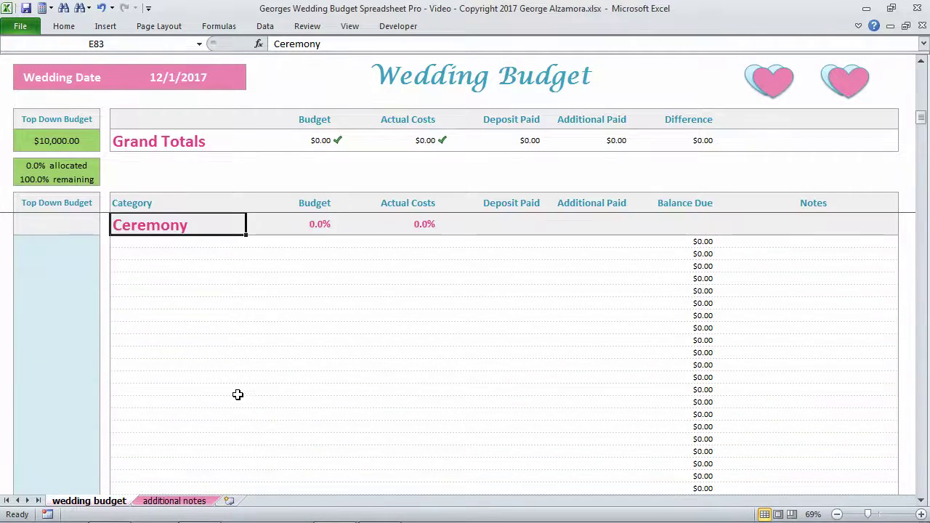
pyautogui.click(184, 401)
pyautogui.scroll(20, 214, 372)
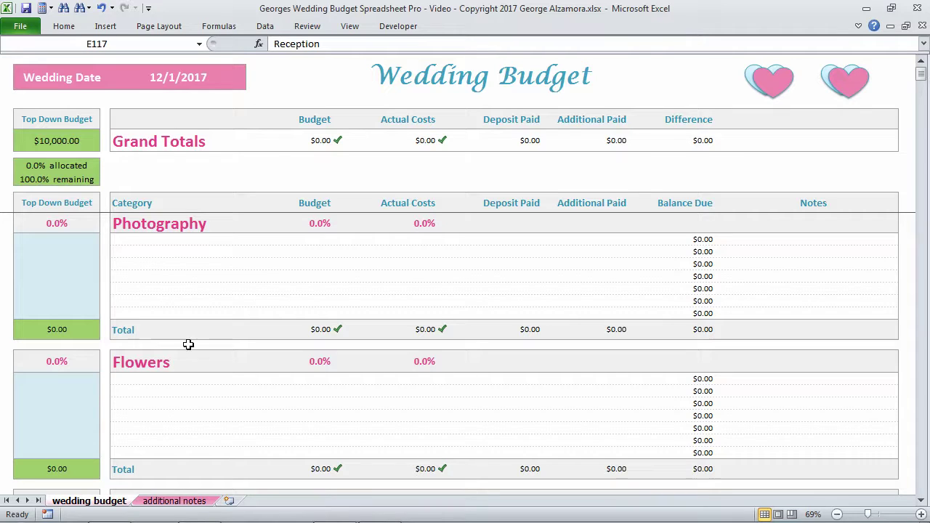
# Set Photography's top-down budget share to 15% and check its allocated dollar amount.
pyautogui.click(157, 224)
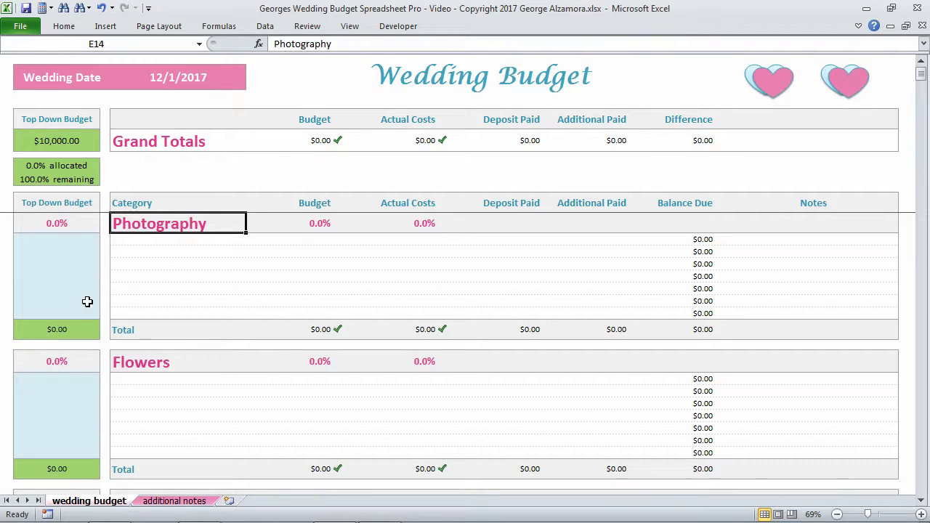
pyautogui.click(32, 220)
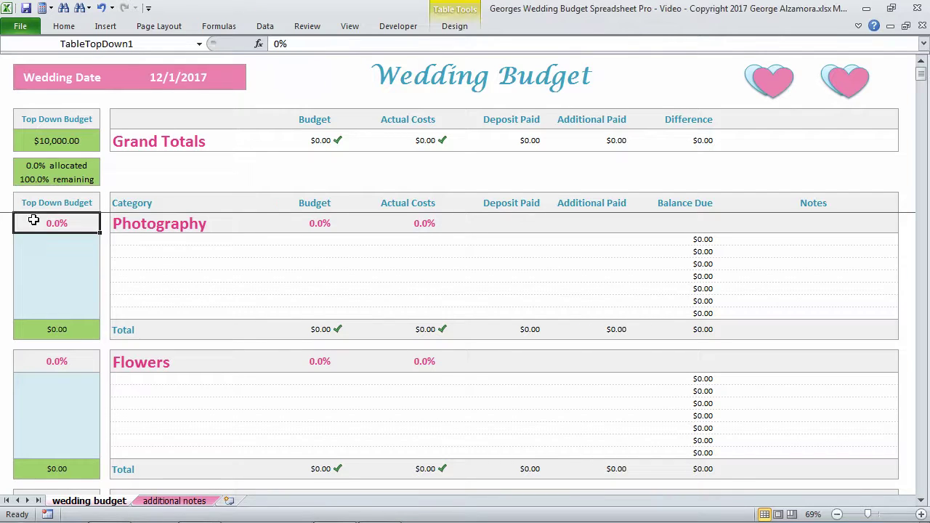
pyautogui.write('15')
pyautogui.press('Return')
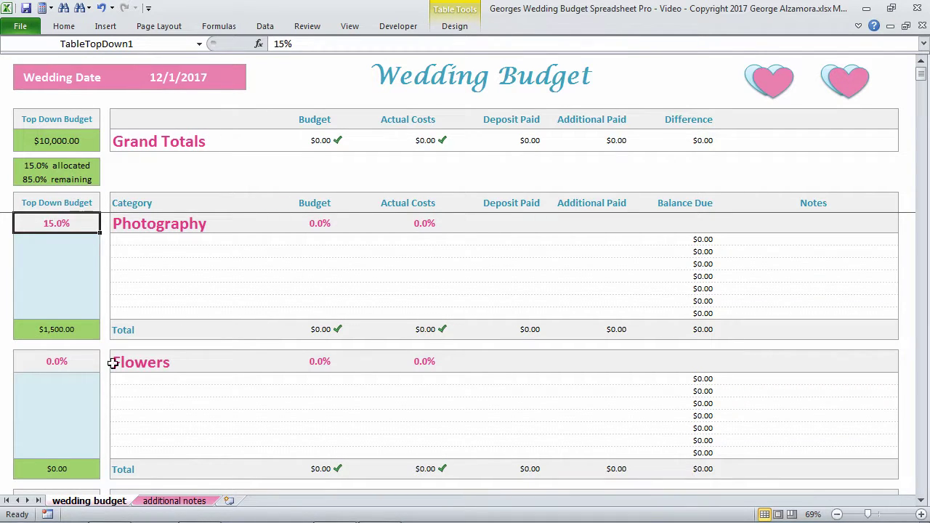
pyautogui.click(41, 332)
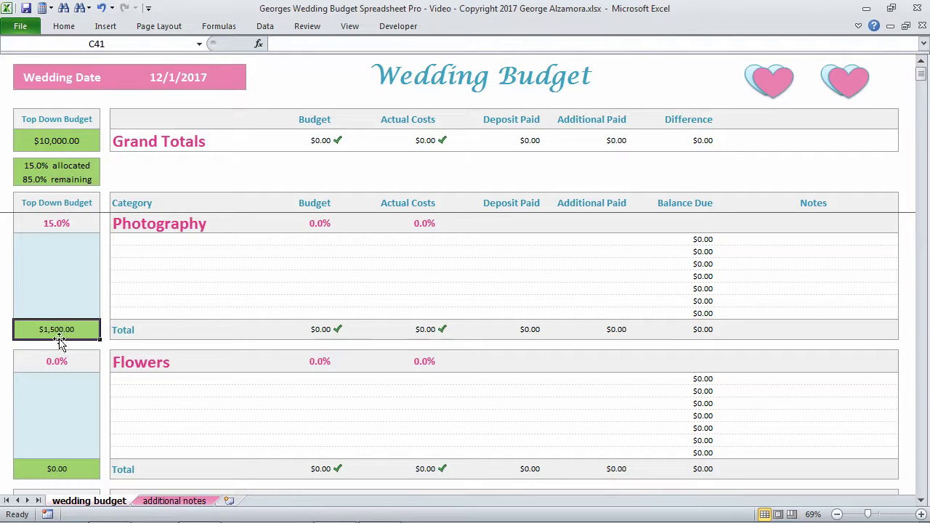
pyautogui.click(71, 224)
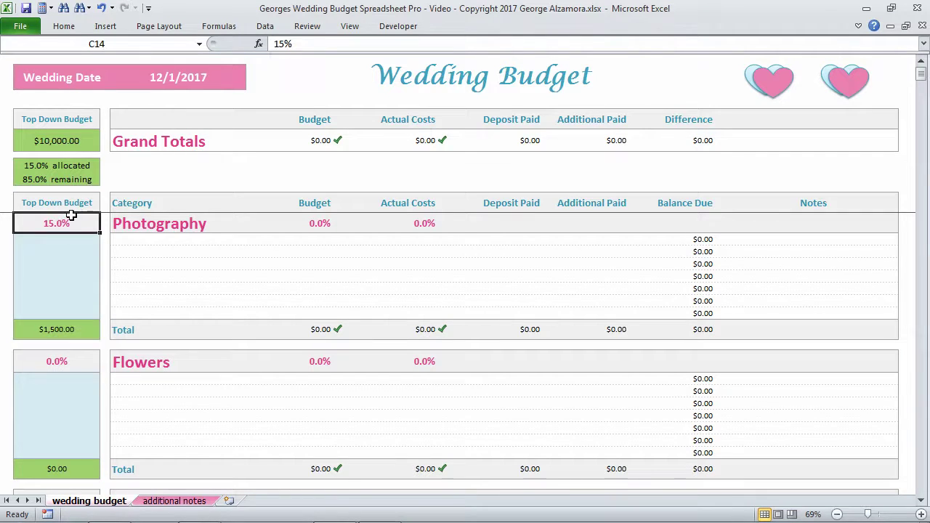
pyautogui.click(71, 143)
pyautogui.click(64, 331)
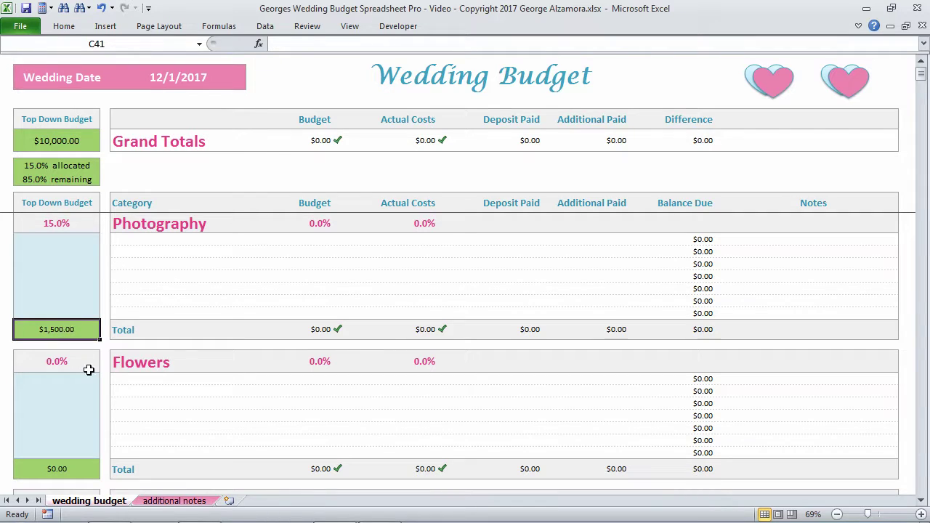
# Set the top-down budget share of the Flowers category to 10%.
pyautogui.click(61, 361)
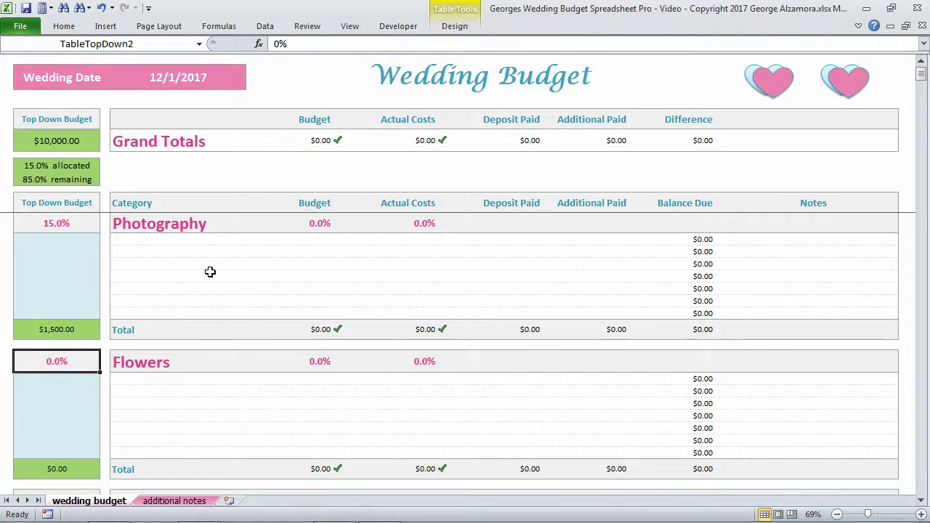
pyautogui.write('10')
pyautogui.hotkey('ctrl', 'Return')
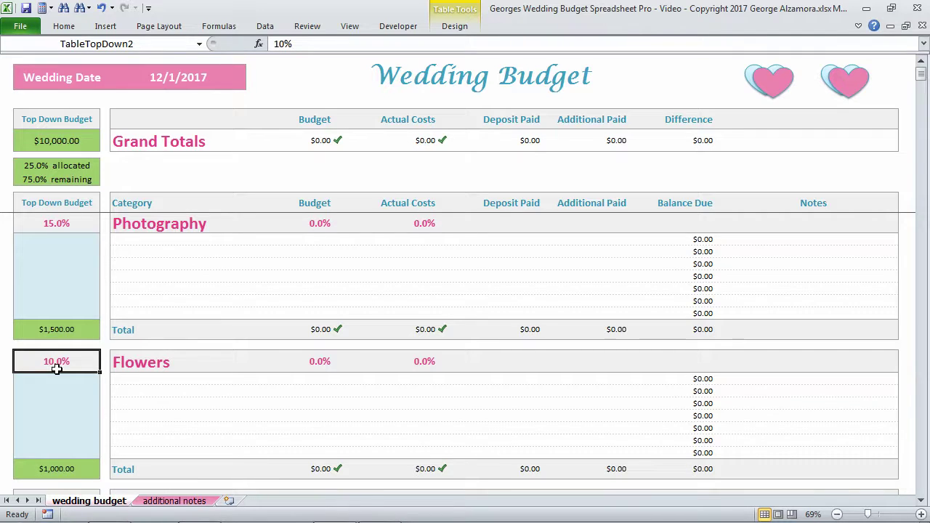
# Examine the Flowers allocation and the overall allocated and remaining percentages, and look over the Ceremony and Reception categories.
pyautogui.click(62, 470)
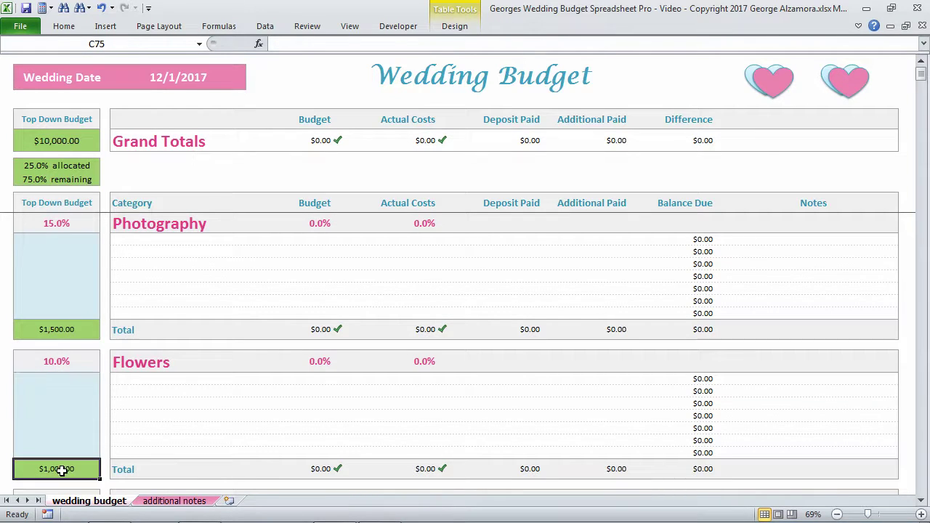
pyautogui.click(80, 175)
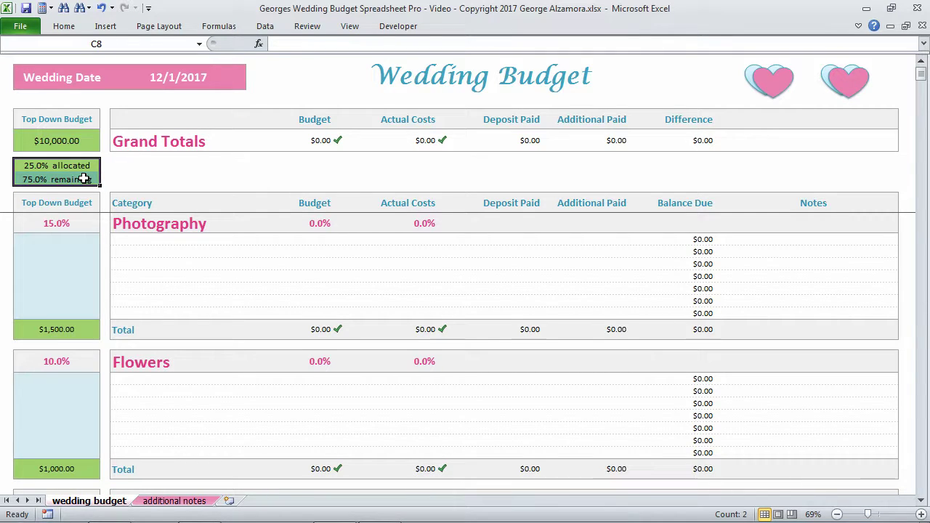
pyautogui.click(68, 222)
pyautogui.click(62, 359)
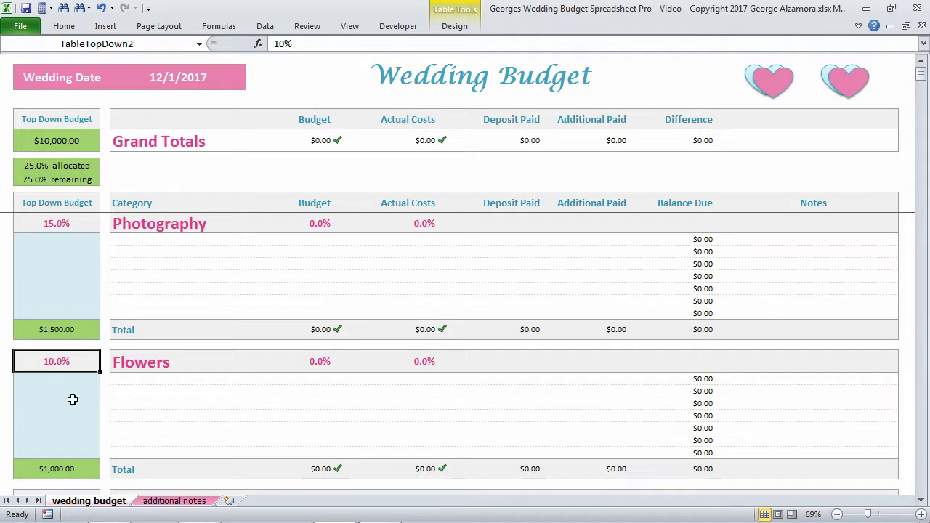
pyautogui.click(28, 186)
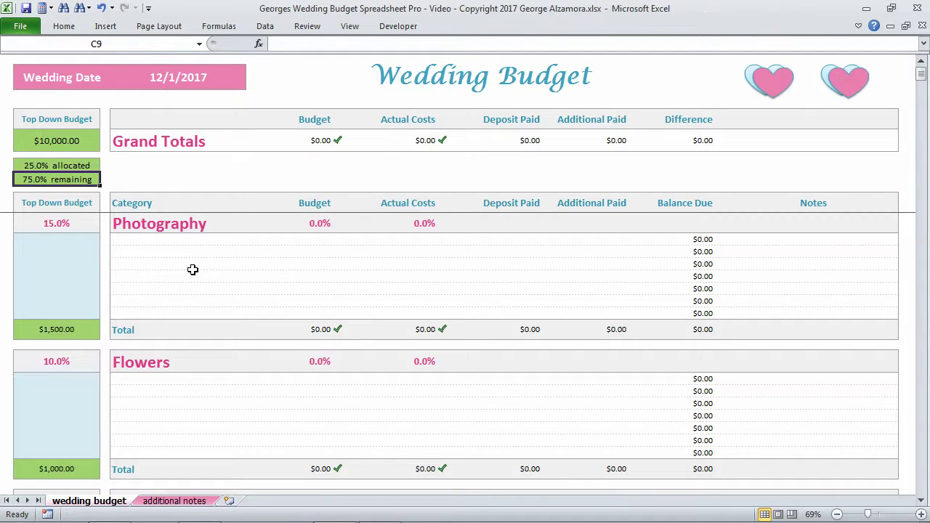
pyautogui.scroll(-15, 146, 338)
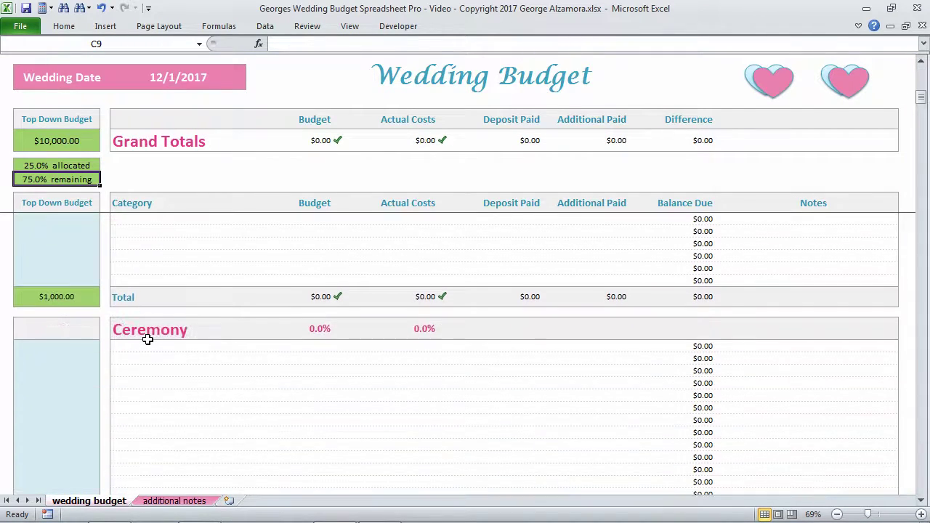
pyautogui.click(145, 332)
pyautogui.scroll(-3, 183, 390)
pyautogui.scroll(-1, 183, 389)
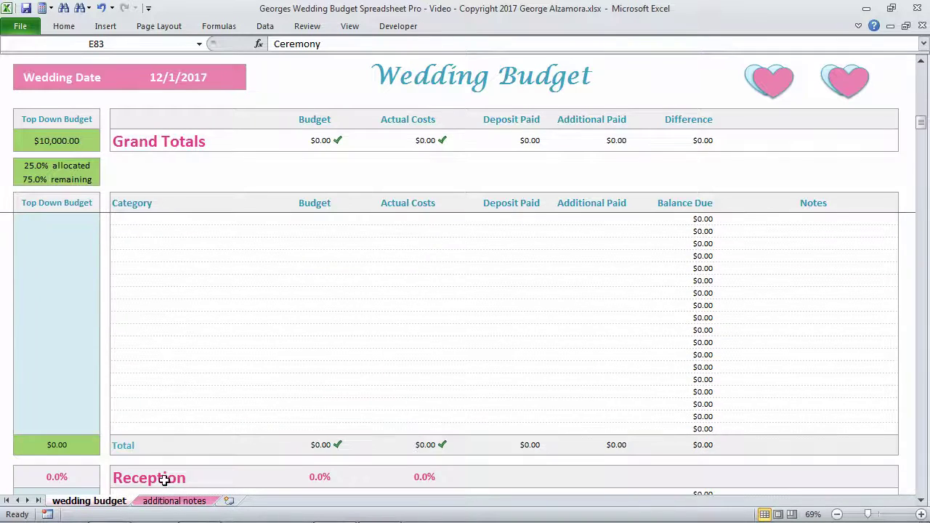
pyautogui.click(162, 477)
pyautogui.scroll(9, 187, 354)
pyautogui.scroll(3, 186, 356)
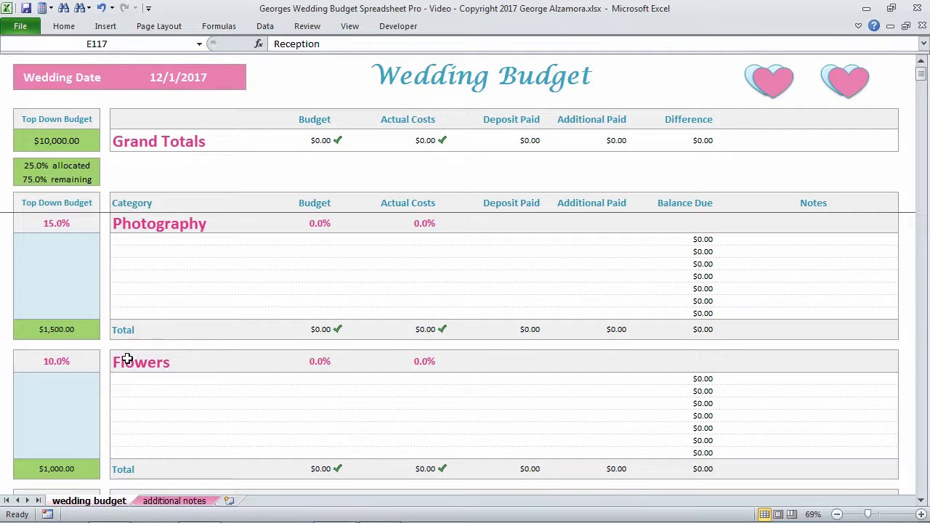
# Change the top-down budget share of the Photography category to 20%.
pyautogui.click(67, 221)
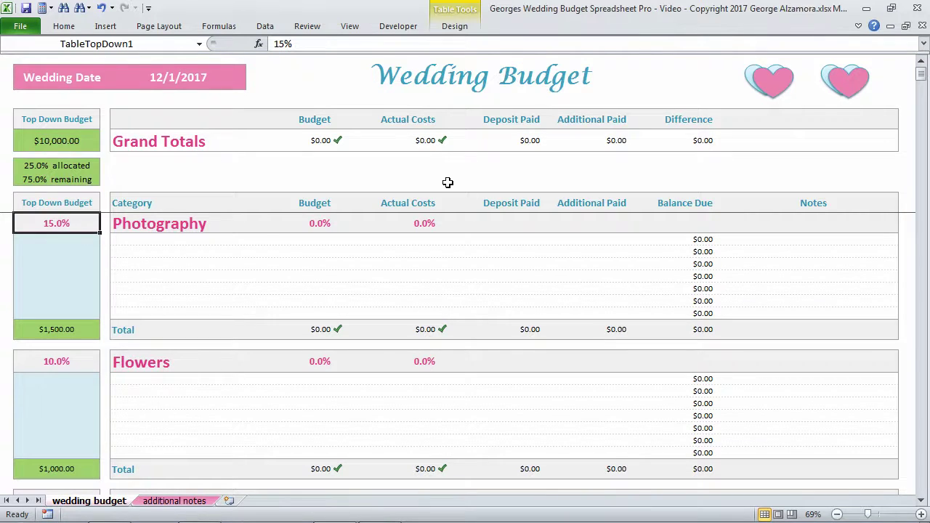
pyautogui.write('20%')
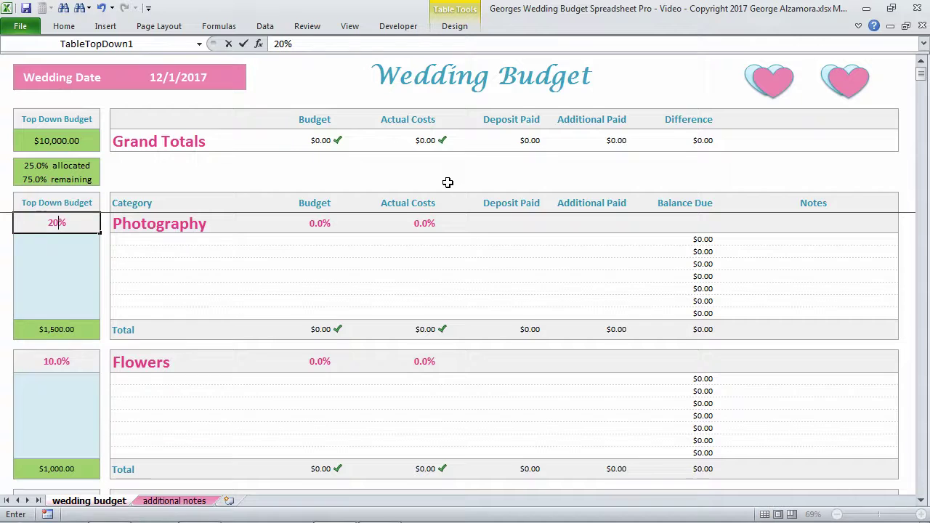
pyautogui.press('Return')
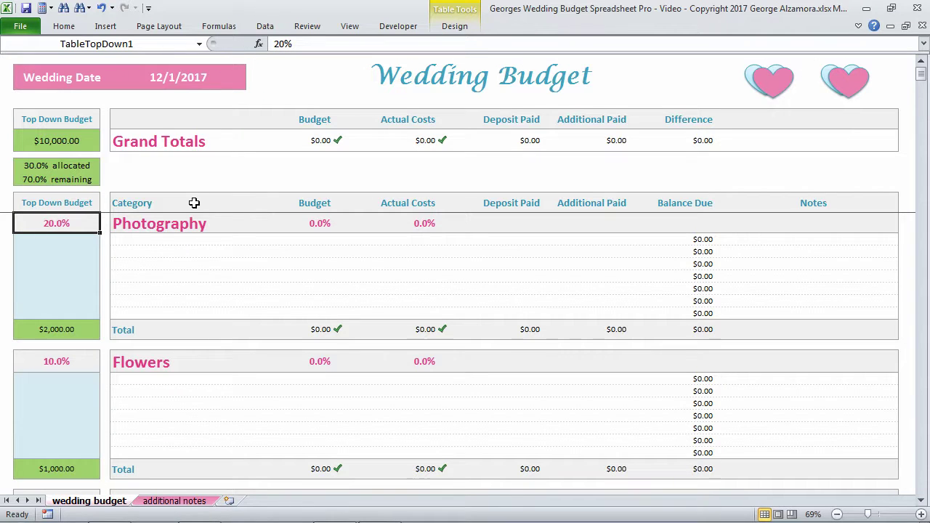
# Set the Photography category's top-down budget share to 15%.
pyautogui.write('15%')
pyautogui.press('Return')
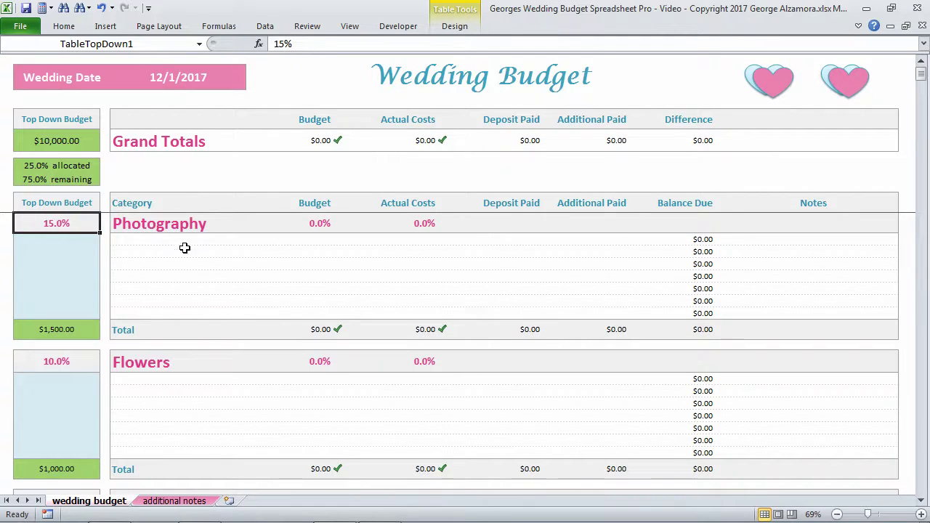
pyautogui.click(166, 228)
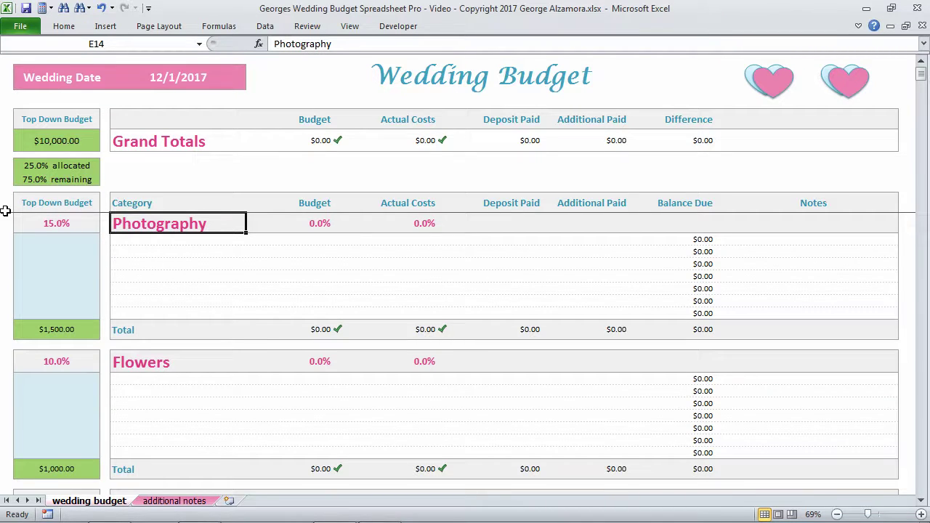
# Copy the seven photography item names, Photographer through Engagements Photos, from the additional notes sheet into the Photography category's item rows.
pyautogui.hotkey('ctrl', 'pagedown')
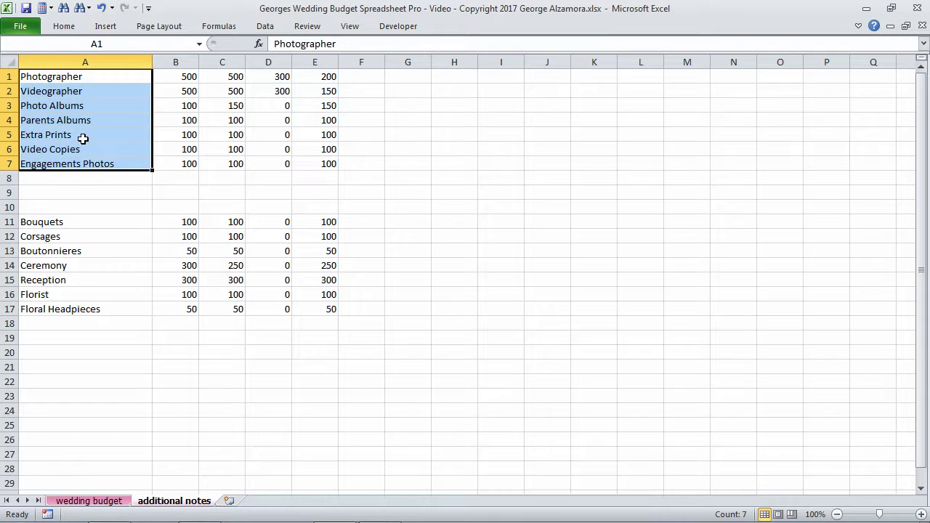
pyautogui.hotkey('ctrl', 'c')
pyautogui.hotkey('ctrl', 'pageup')
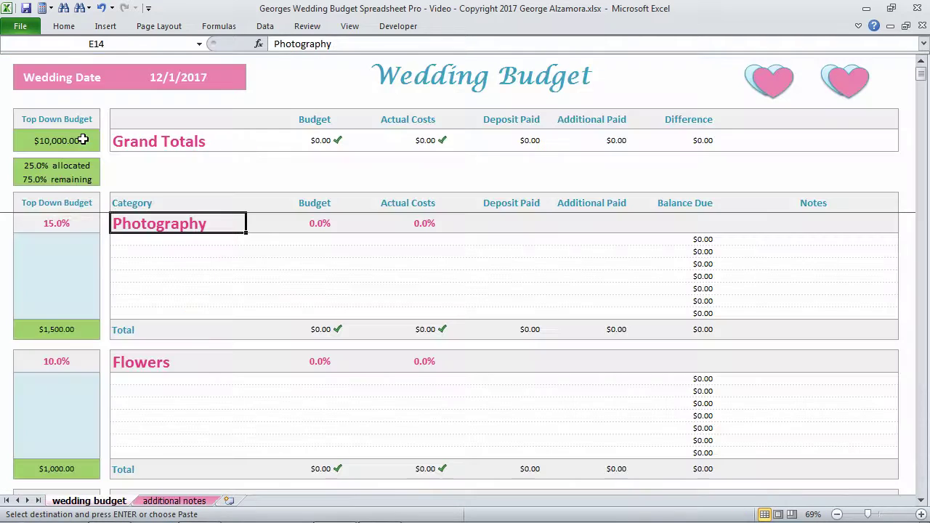
pyautogui.click(133, 234)
pyautogui.rightClick(134, 234)
pyautogui.click(164, 293)
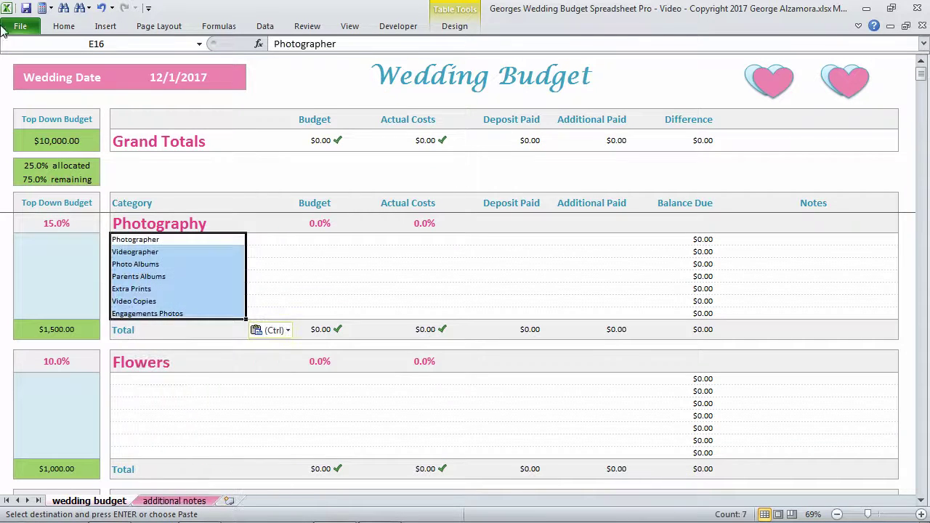
# Copy the seven flower item names, Bouquets through Floral Headpieces, from the additional notes sheet into the Flowers category's item rows.
pyautogui.hotkey('ctrl', 'pagedown')
pyautogui.press('Down')
pyautogui.press('Down')
pyautogui.press('Down')
pyautogui.press('Down')
pyautogui.press('Down')
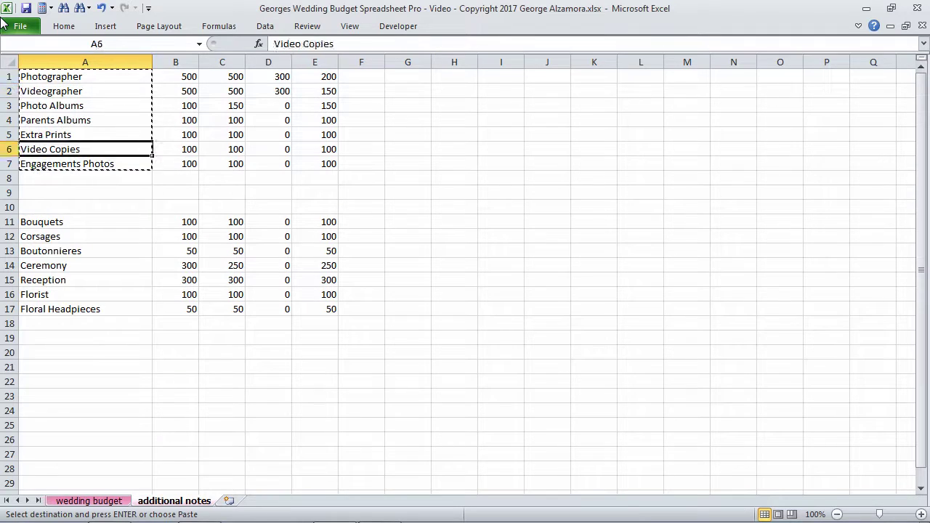
pyautogui.click(73, 236)
pyautogui.moveTo(73, 222); pyautogui.dragTo(73, 309)
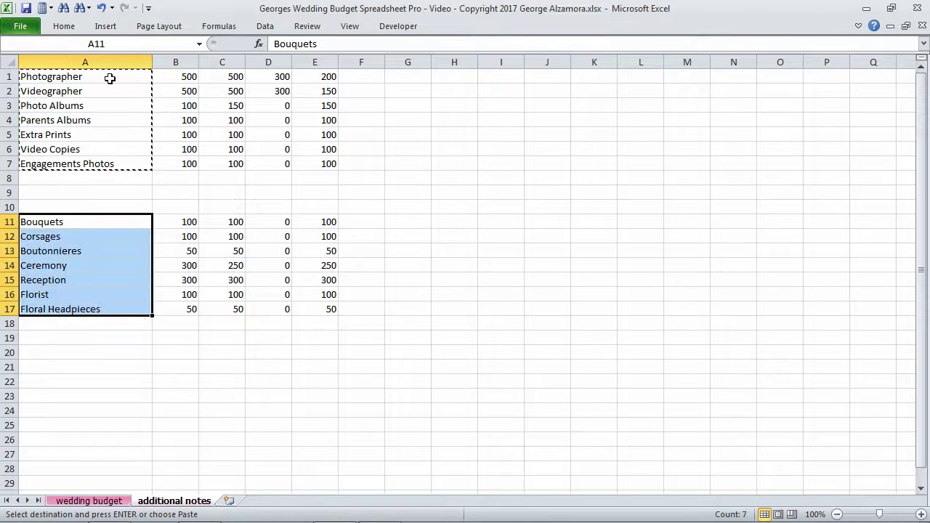
pyautogui.hotkey('ctrl', 'pageup')
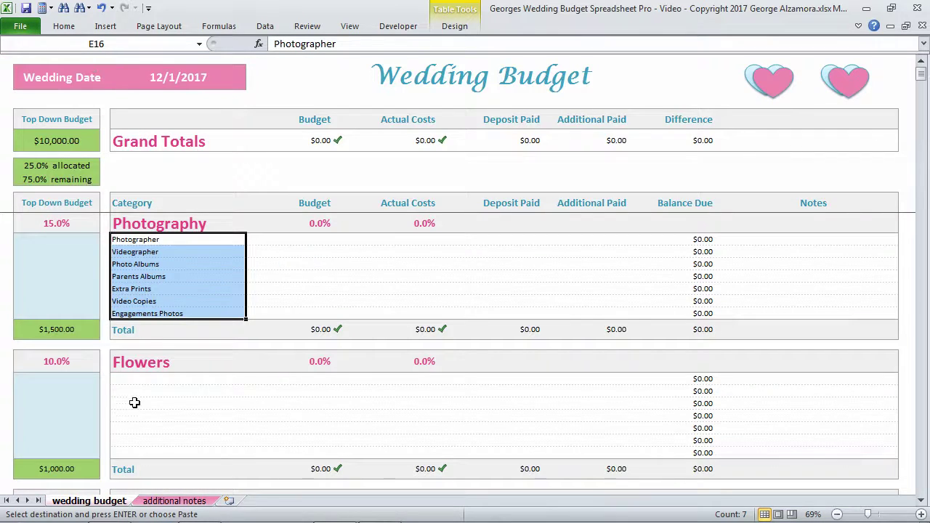
pyautogui.rightClick(142, 378)
pyautogui.click(197, 163)
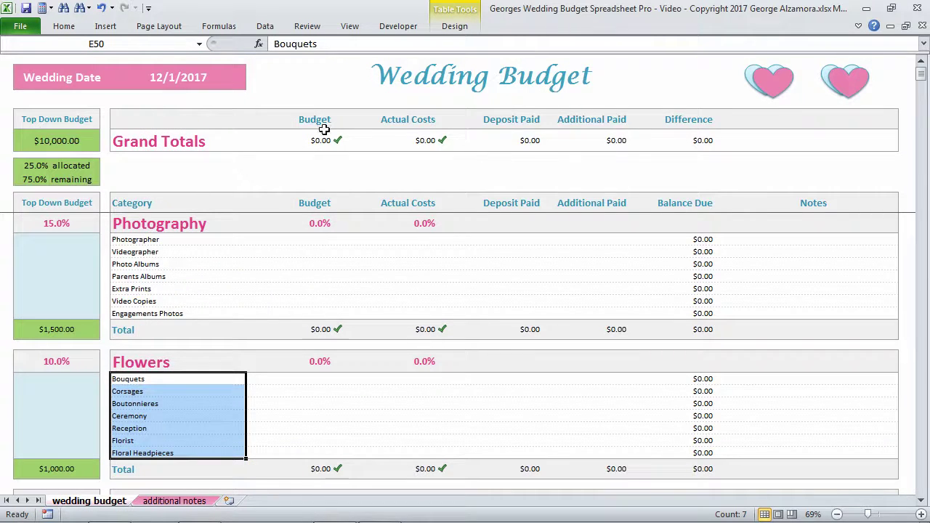
# Copy the photography amounts in B1:B7 of the additional notes sheet into Photography's Budget column, pasting values only.
pyautogui.moveTo(312, 119); pyautogui.dragTo(322, 374)
pyautogui.click(314, 240)
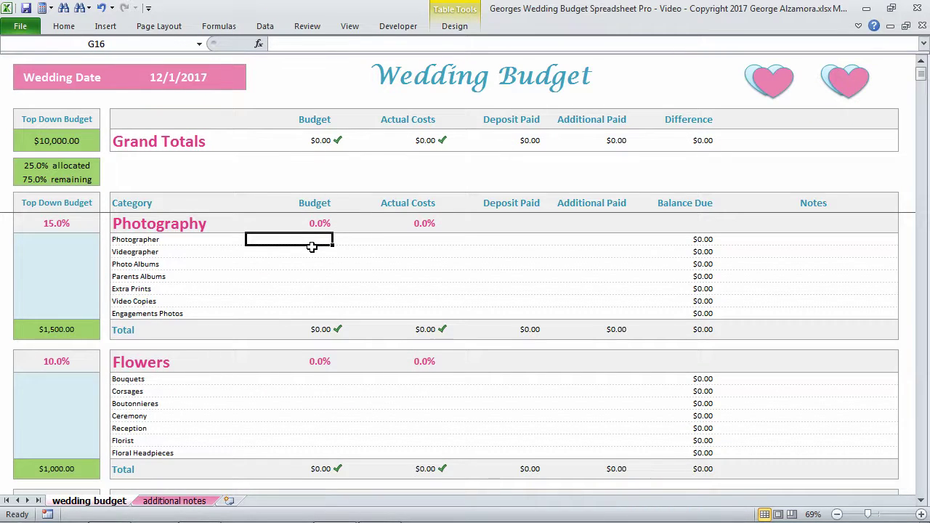
pyautogui.click(35, 328)
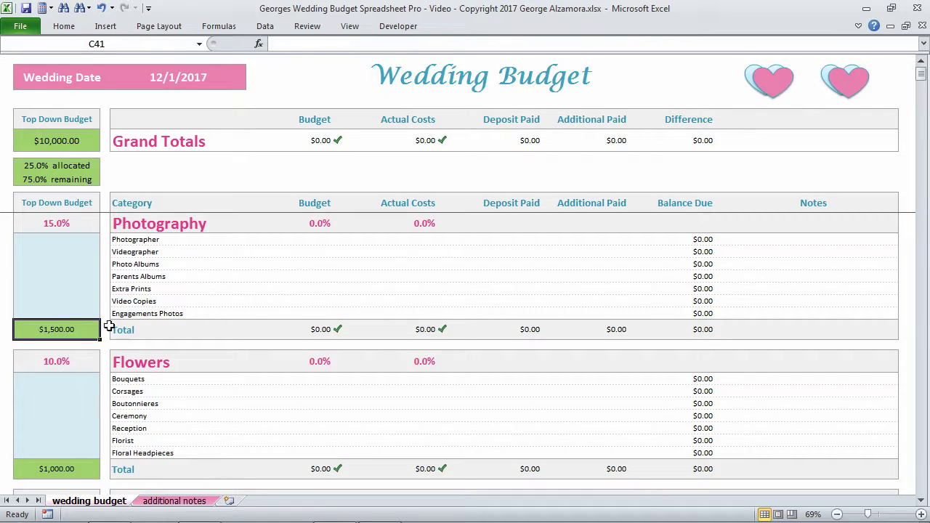
pyautogui.moveTo(154, 244); pyautogui.dragTo(282, 313)
pyautogui.click(306, 242)
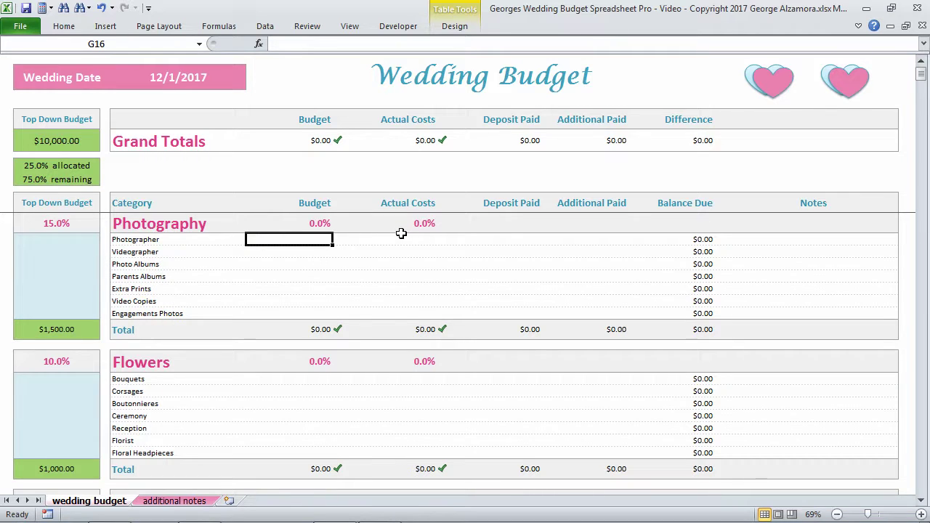
pyautogui.hotkey('ctrl', 'pagedown')
pyautogui.moveTo(188, 76); pyautogui.dragTo(170, 162)
pyautogui.hotkey('ctrl', 'c')
pyautogui.rightClick(177, 104)
pyautogui.press('Escape')
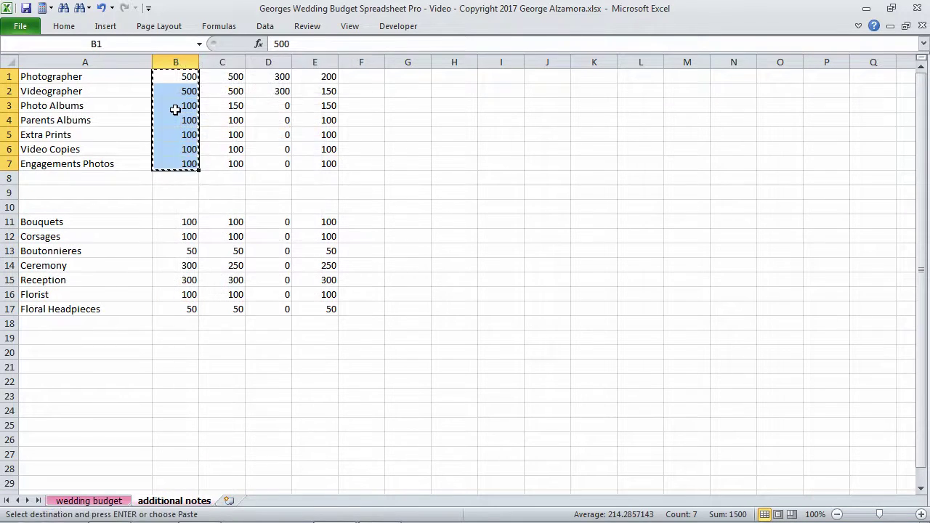
pyautogui.hotkey('ctrl', 'pageup')
pyautogui.rightClick(312, 238)
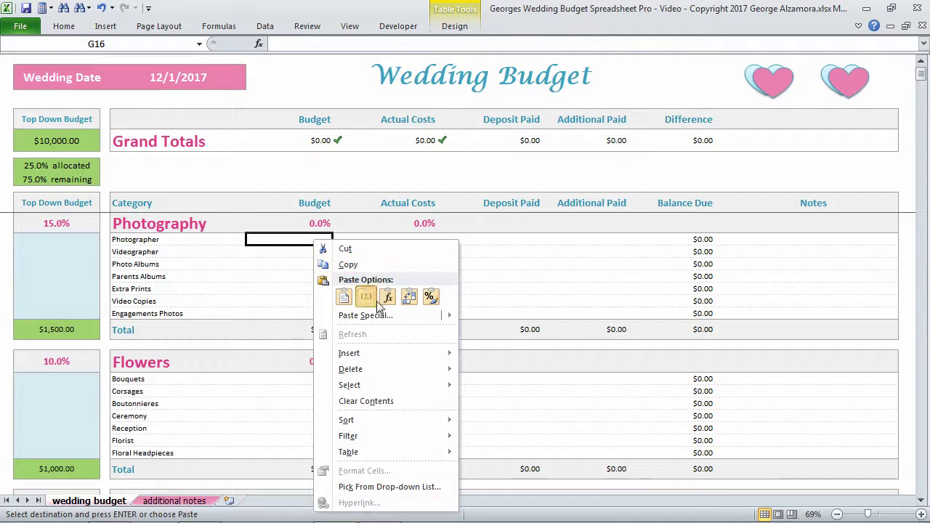
pyautogui.click(366, 296)
# Copy the flower amounts in B11:B17 of the additional notes sheet into Flowers' Budget column, pasting values only.
pyautogui.hotkey('ctrl', 'pagedown')
pyautogui.moveTo(187, 222); pyautogui.dragTo(182, 309)
pyautogui.rightClick(181, 273)
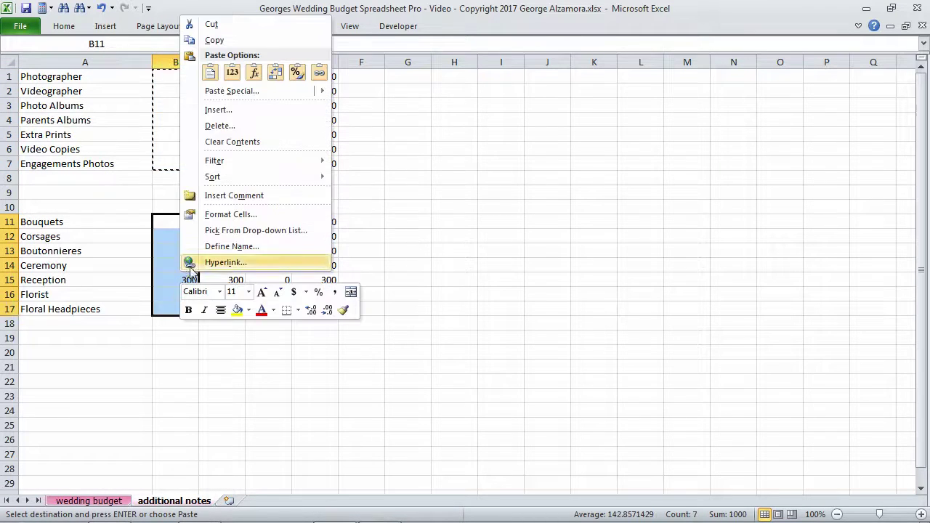
pyautogui.click(226, 43)
pyautogui.hotkey('ctrl', 'pageup')
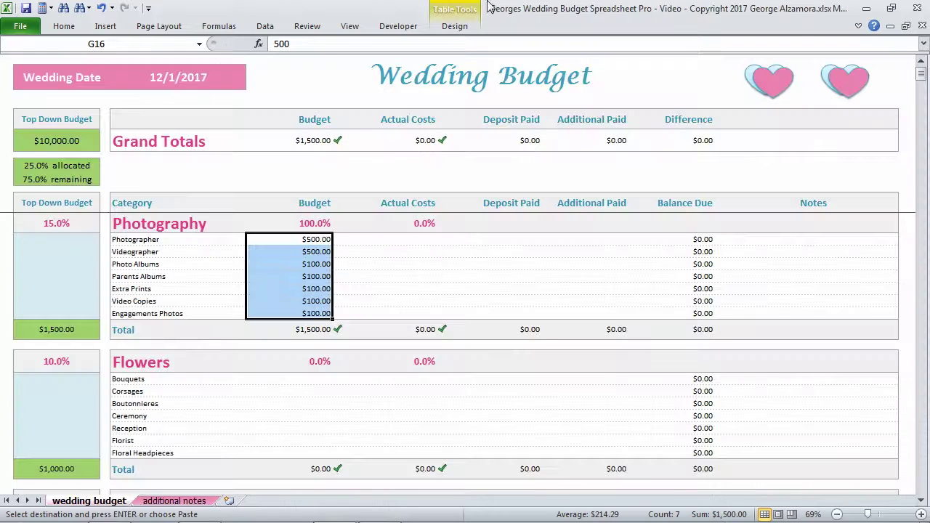
pyautogui.rightClick(309, 372)
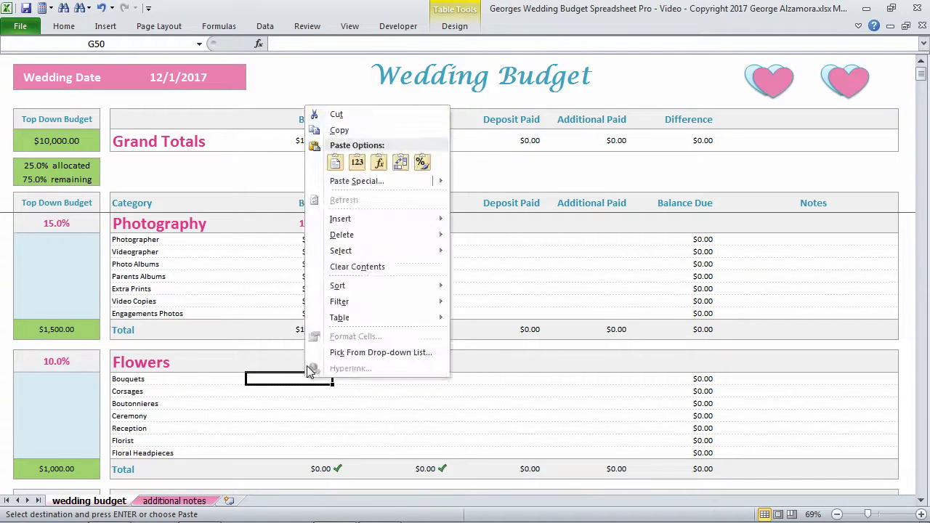
pyautogui.click(357, 162)
# Compare the Budget totals of Photography and Flowers with their top-down allocations, and review Photography's items and percentage share.
pyautogui.click(59, 337)
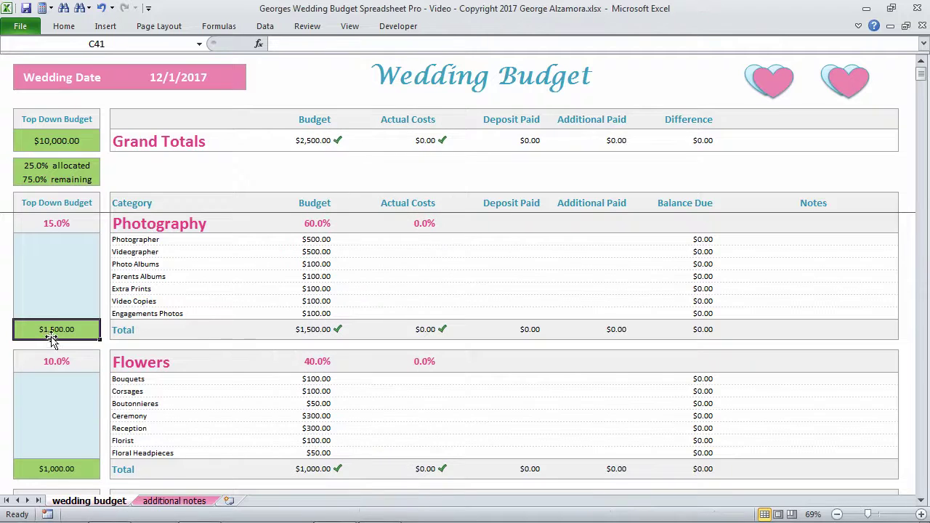
pyautogui.click(313, 330)
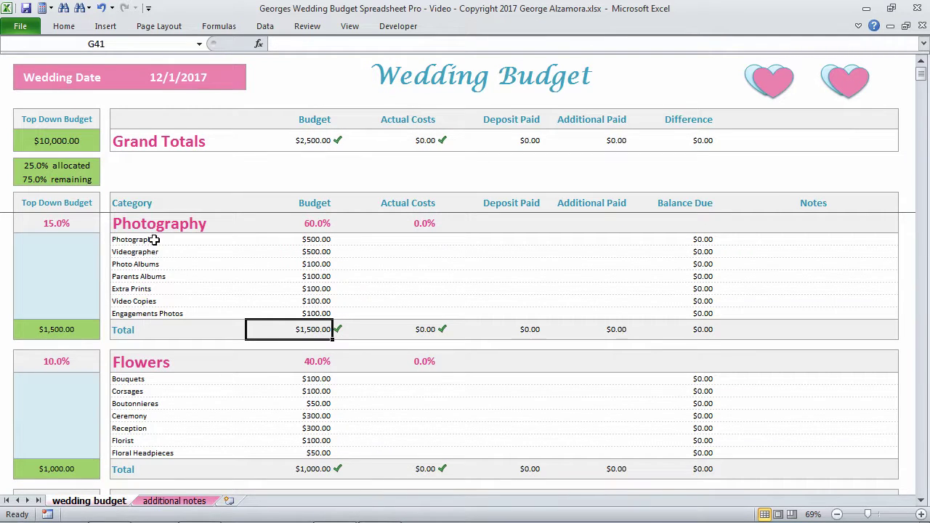
pyautogui.moveTo(156, 240); pyautogui.dragTo(274, 311)
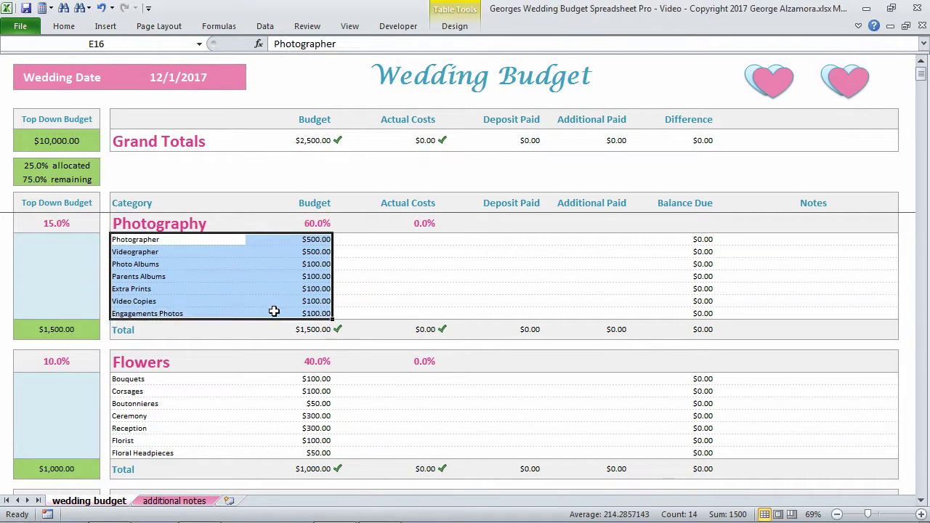
pyautogui.click(310, 330)
pyautogui.click(69, 469)
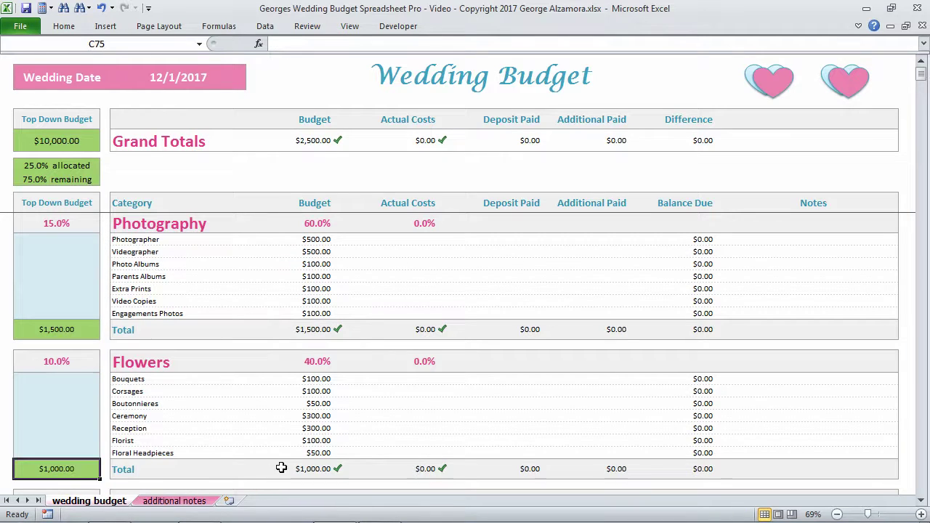
pyautogui.click(292, 469)
pyautogui.click(321, 339)
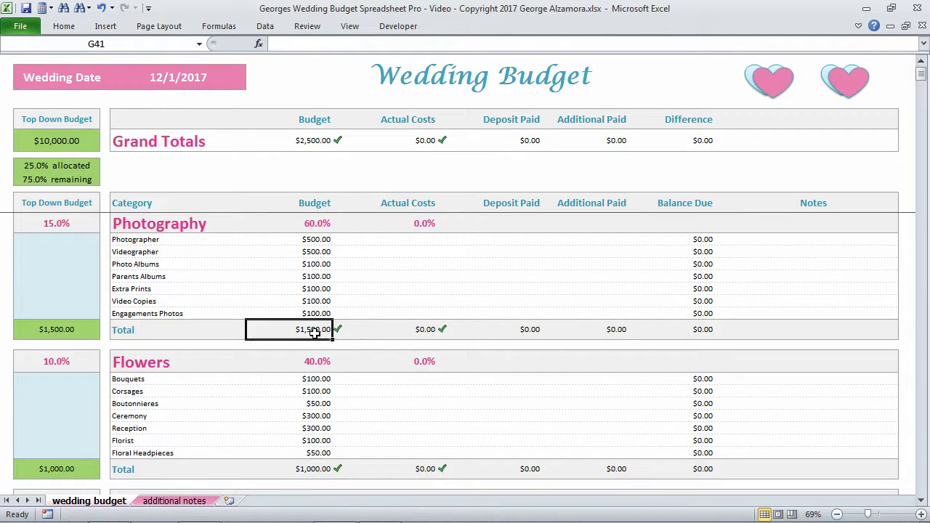
pyautogui.click(62, 333)
pyautogui.click(305, 334)
pyautogui.click(91, 336)
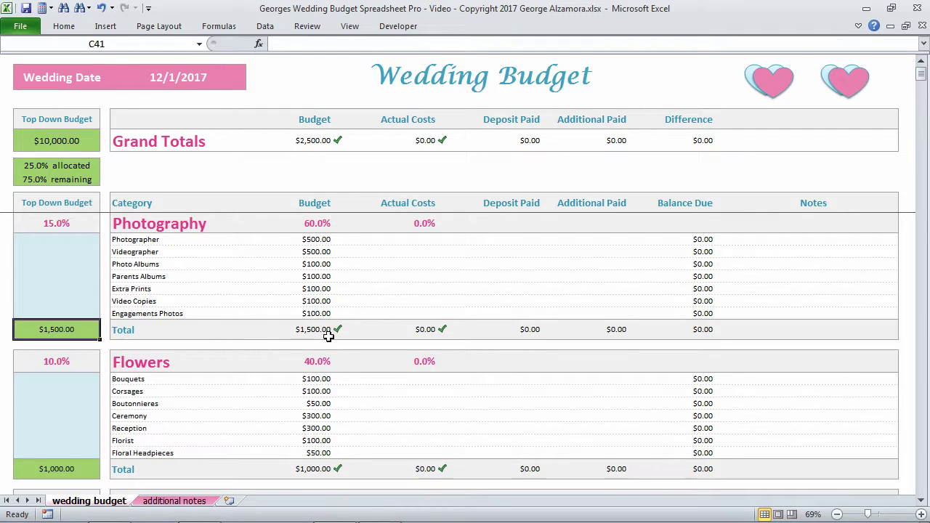
pyautogui.click(325, 331)
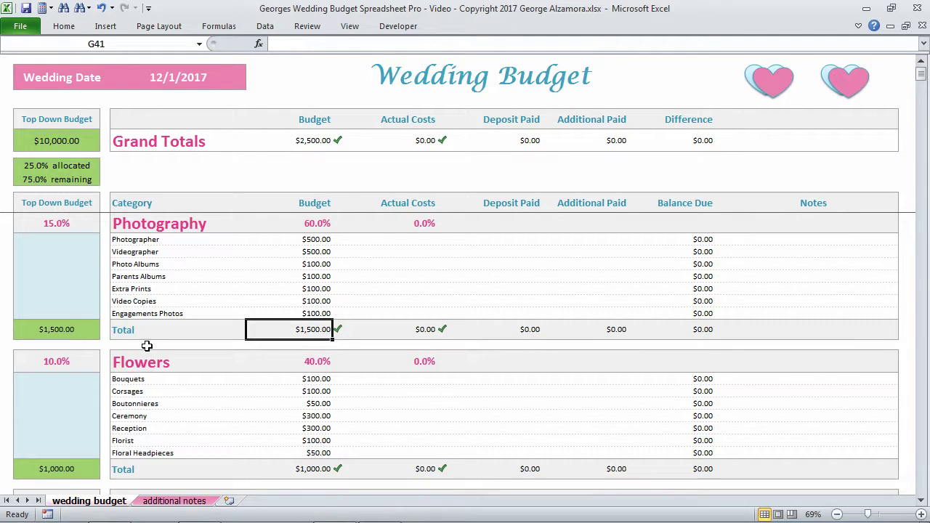
pyautogui.click(68, 223)
pyautogui.click(63, 329)
pyautogui.click(66, 224)
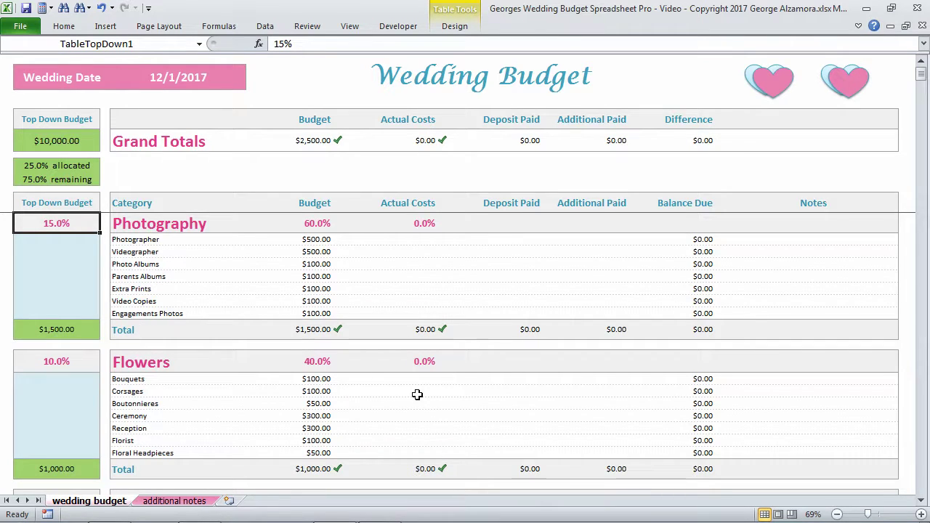
# Copy the photography costs in C1:C7 of the additional notes sheet into Photography's Actual Costs column, pasting values only.
pyautogui.hotkey('ctrl', 'pagedown')
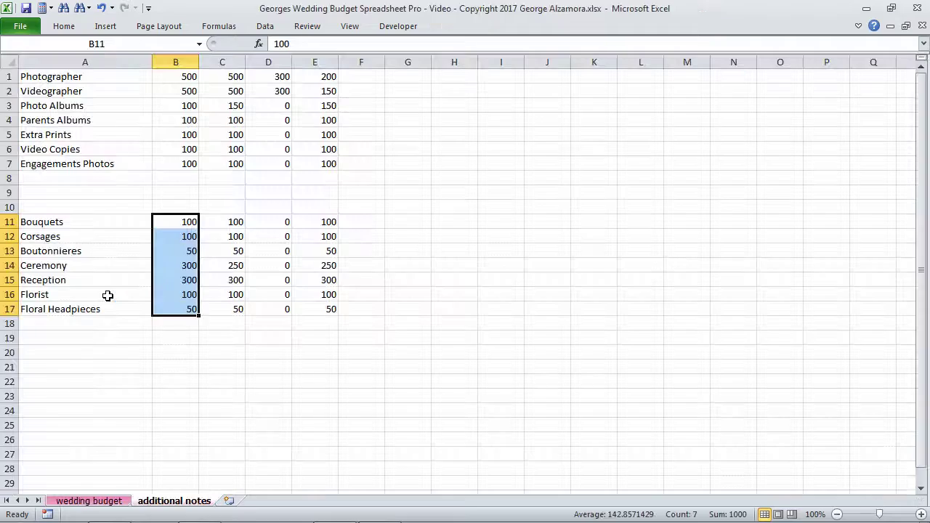
pyautogui.moveTo(226, 77); pyautogui.dragTo(224, 163)
pyautogui.rightClick(222, 131)
pyautogui.click(307, 153)
pyautogui.hotkey('ctrl', 'pageup')
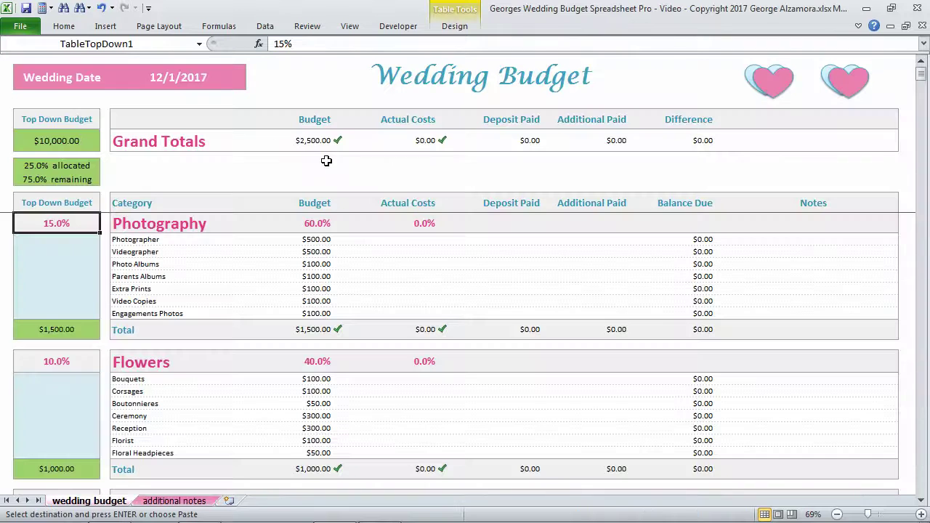
pyautogui.click(417, 237)
pyautogui.rightClick(420, 239)
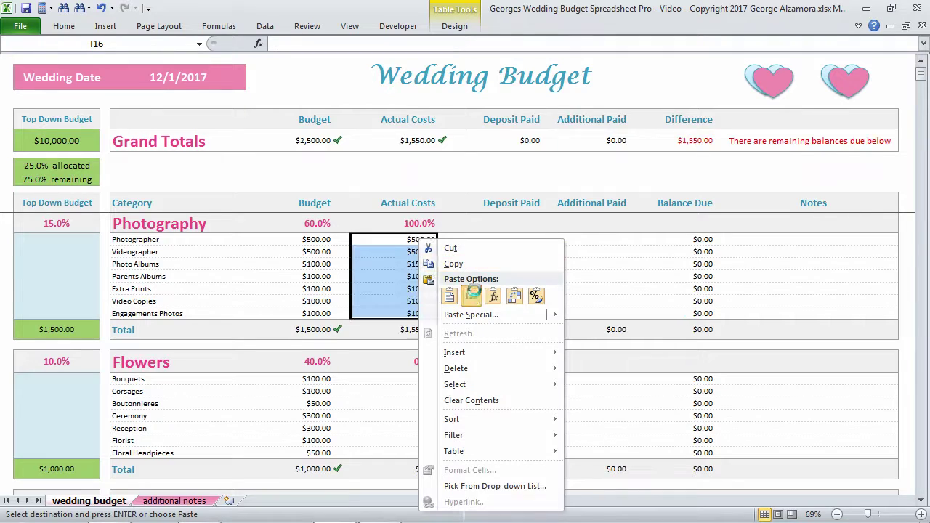
pyautogui.click(471, 295)
# Copy the flower costs in C11:C17 of the additional notes sheet into Flowers' Actual Costs column.
pyautogui.hotkey('ctrl', 'pagedown')
pyautogui.moveTo(229, 223); pyautogui.dragTo(235, 305)
pyautogui.rightClick(235, 305)
pyautogui.click(292, 79)
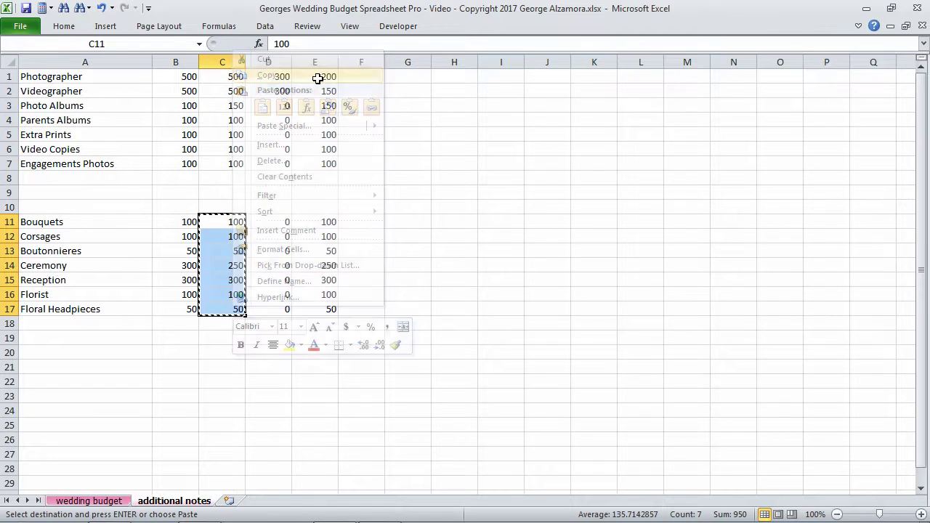
pyautogui.hotkey('ctrl', 'pageup')
pyautogui.rightClick(416, 381)
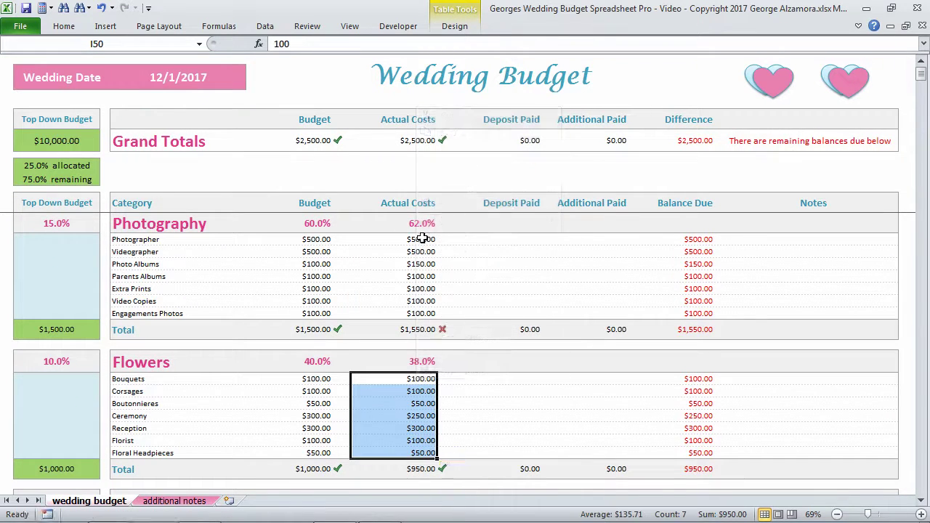
# Compare the Actual Costs totals of Photography and Flowers with each category's top-down budget allocation.
pyautogui.click(419, 240)
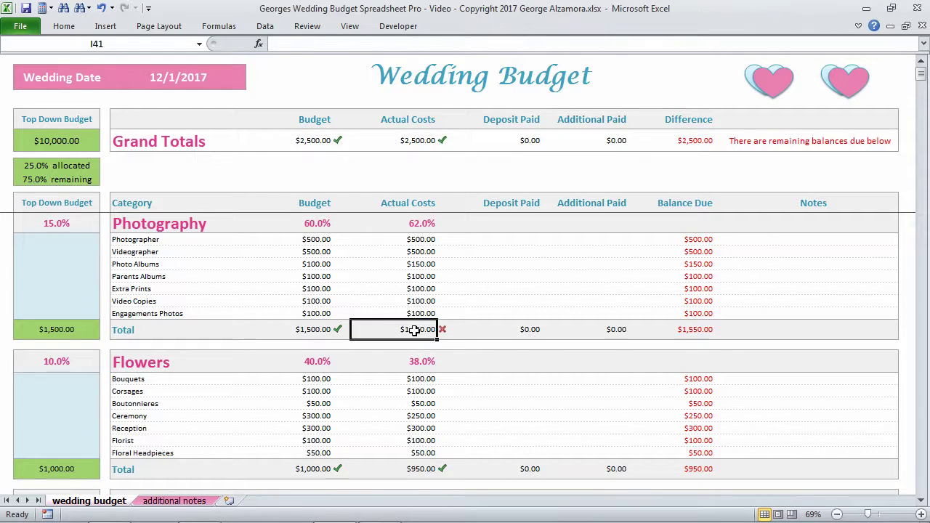
pyautogui.click(413, 330)
pyautogui.click(157, 226)
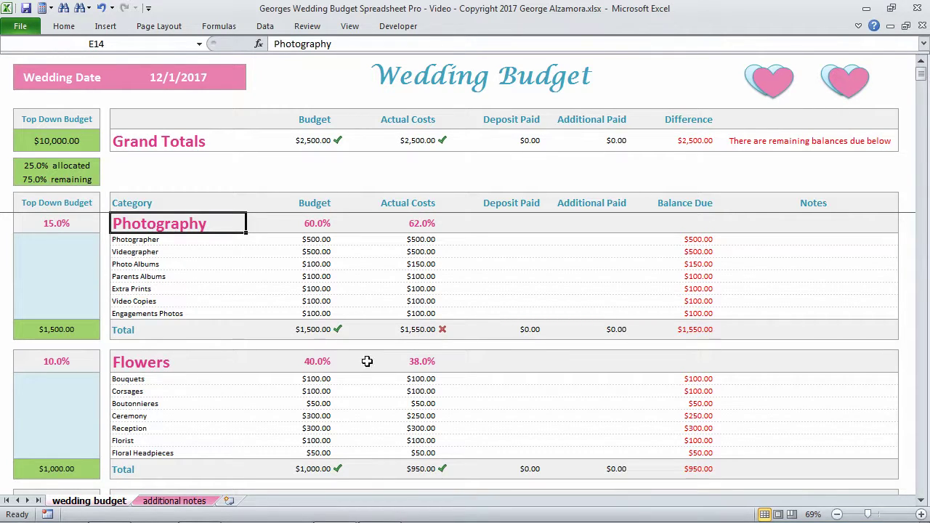
pyautogui.click(55, 207)
pyautogui.click(58, 330)
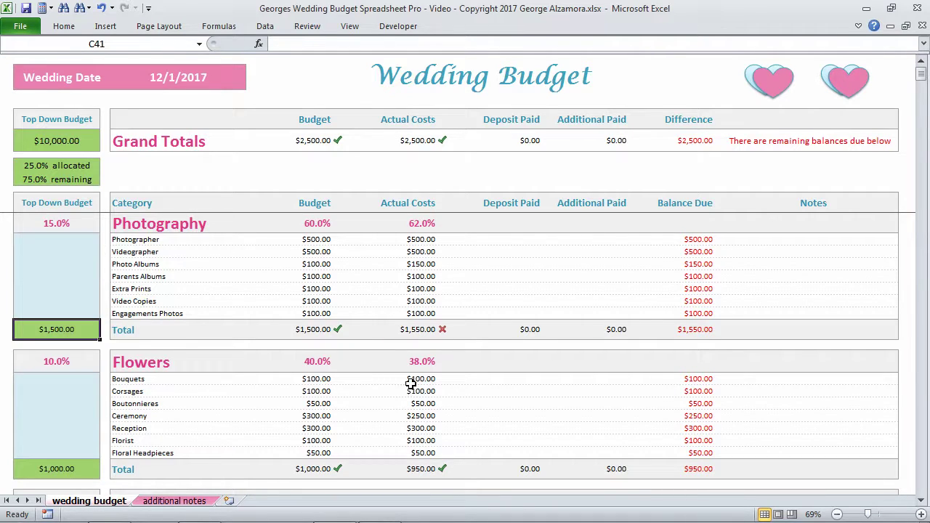
pyautogui.click(415, 473)
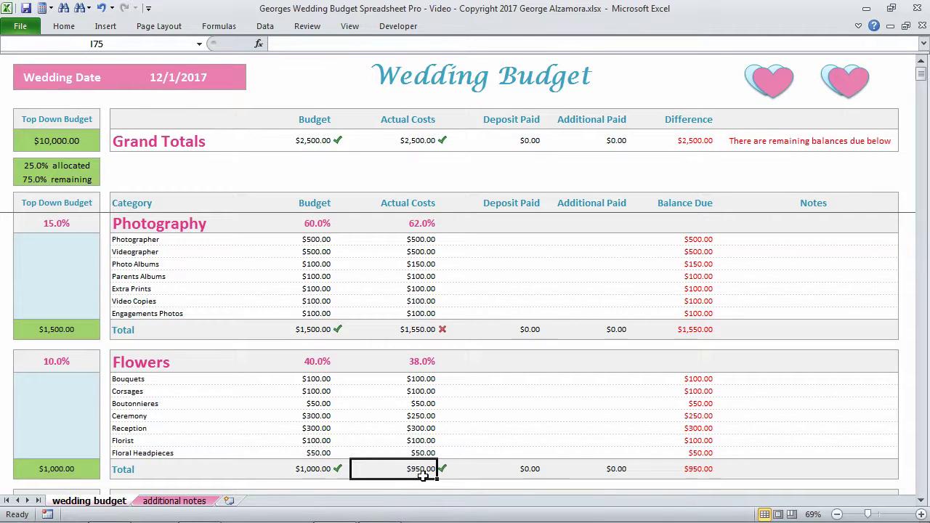
pyautogui.click(67, 469)
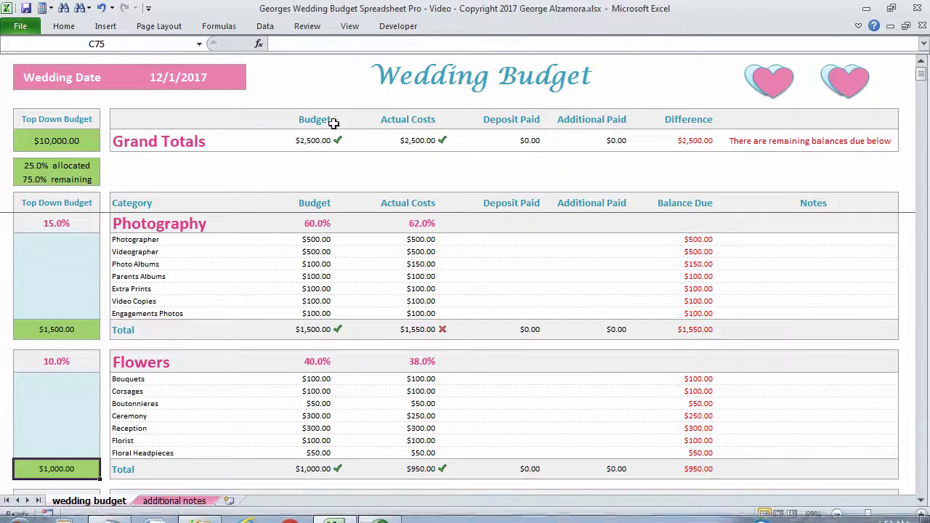
# Examine the status marks beside the Budget and Actual Costs totals for the grand totals, Photography and Flowers.
pyautogui.moveTo(333, 123); pyautogui.dragTo(317, 187)
pyautogui.moveTo(433, 121); pyautogui.dragTo(415, 241)
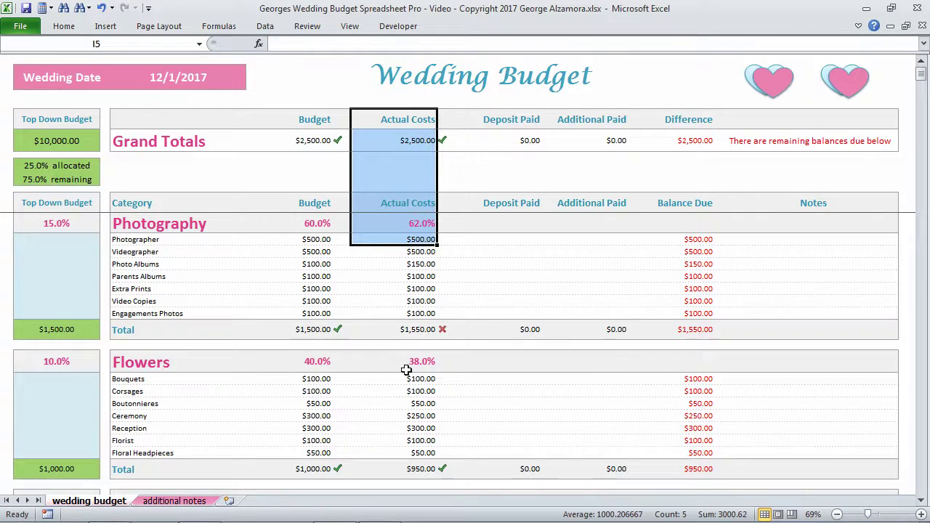
pyautogui.click(339, 332)
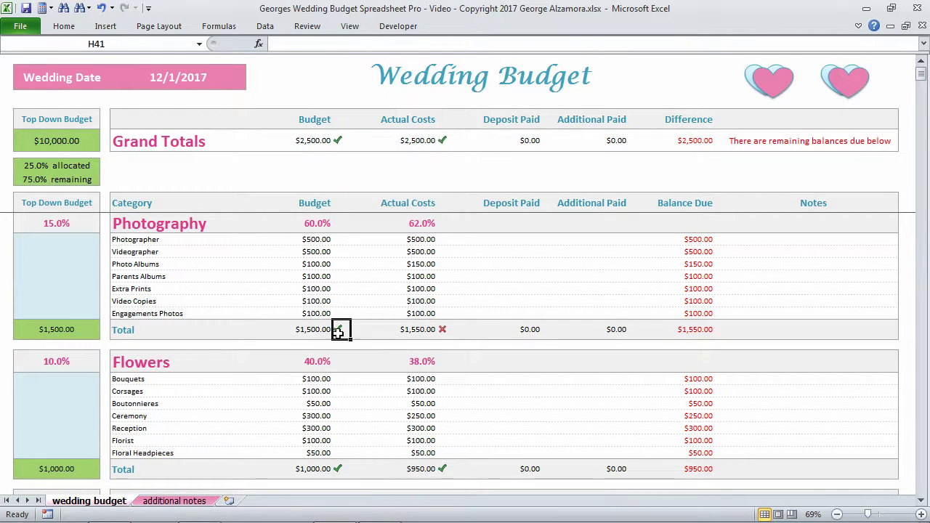
pyautogui.click(440, 331)
pyautogui.click(338, 466)
pyautogui.click(440, 466)
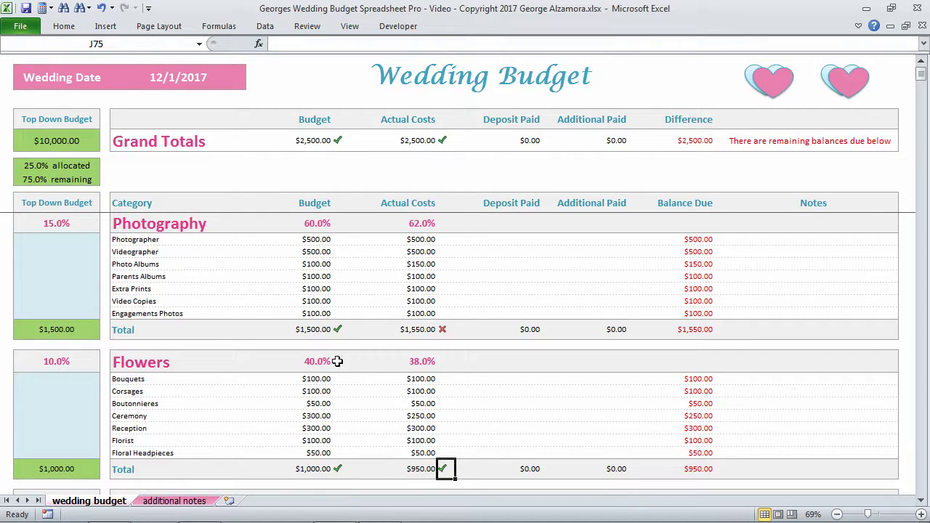
pyautogui.click(327, 330)
pyautogui.click(443, 330)
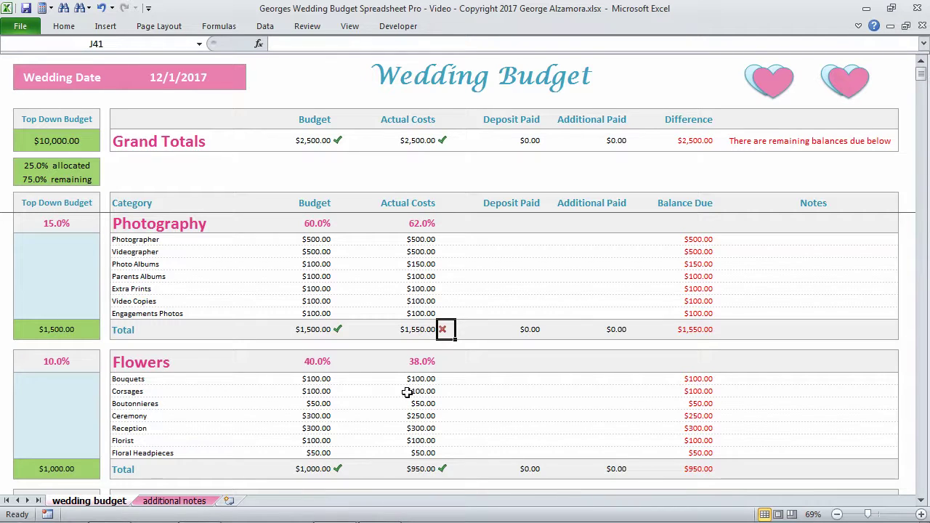
# Check each category's Actual Costs total and its status mark against the Top Down Budget amount, first Photography and then Flowers.
pyautogui.click(412, 331)
pyautogui.click(116, 333)
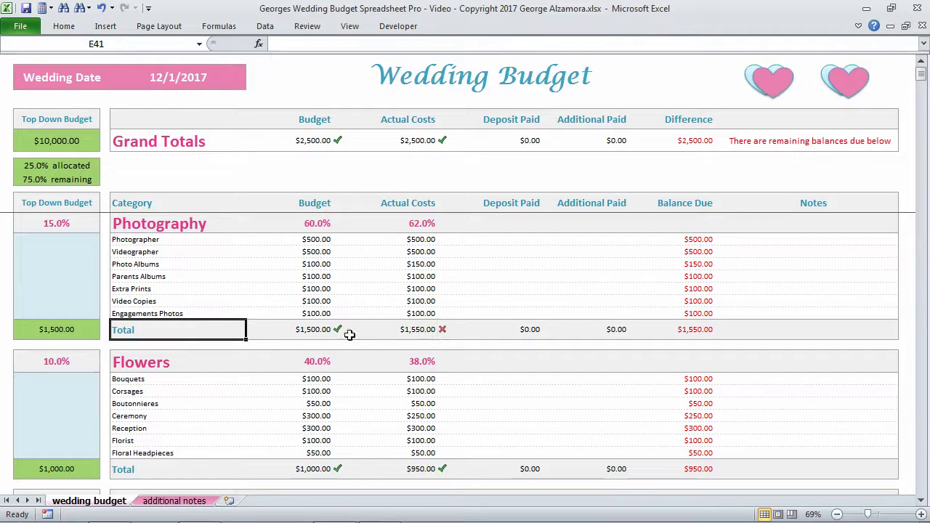
pyautogui.click(443, 332)
pyautogui.click(425, 329)
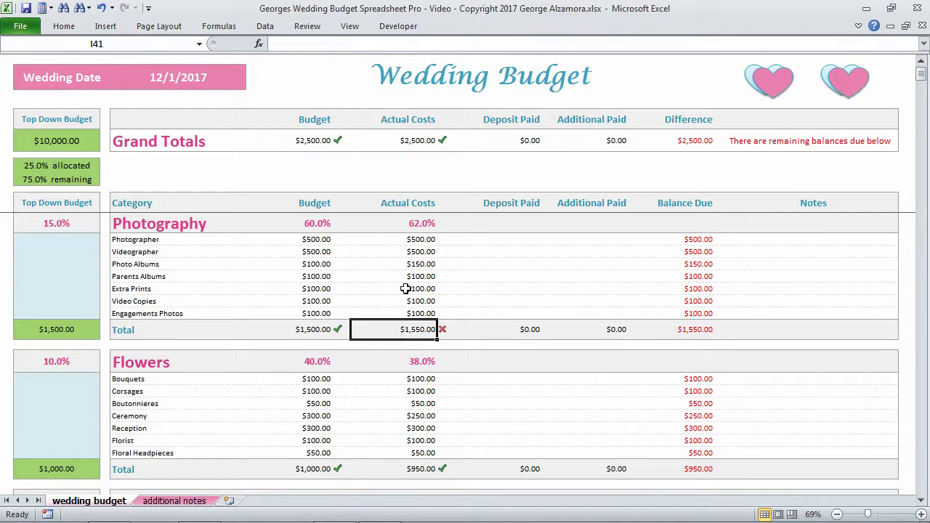
pyautogui.click(406, 203)
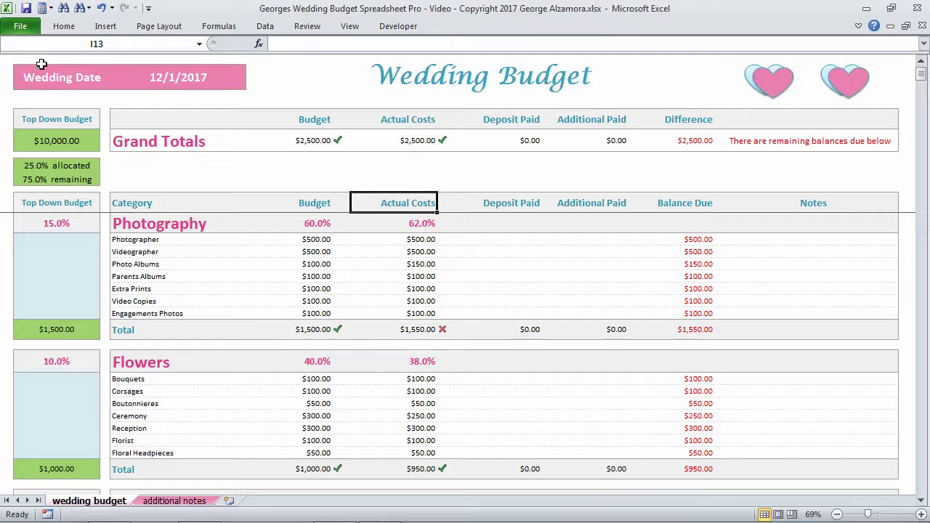
pyautogui.click(34, 332)
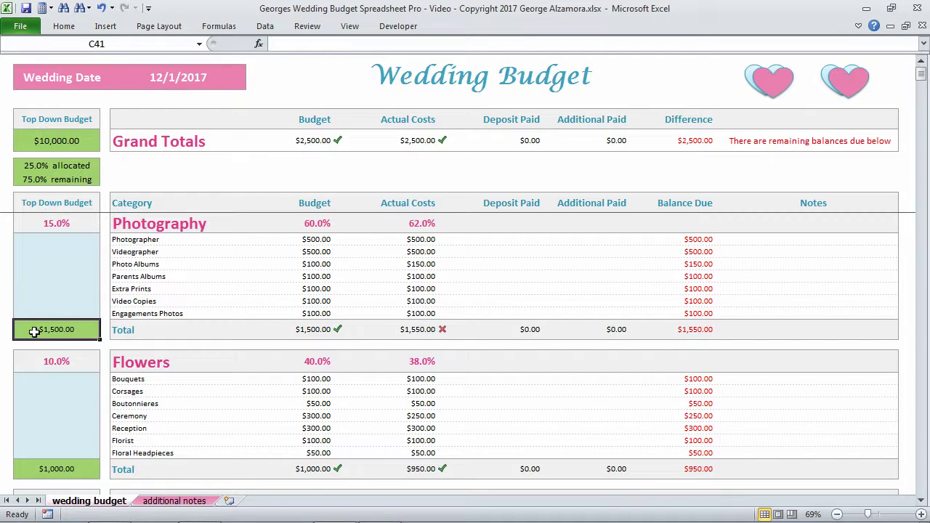
pyautogui.click(443, 329)
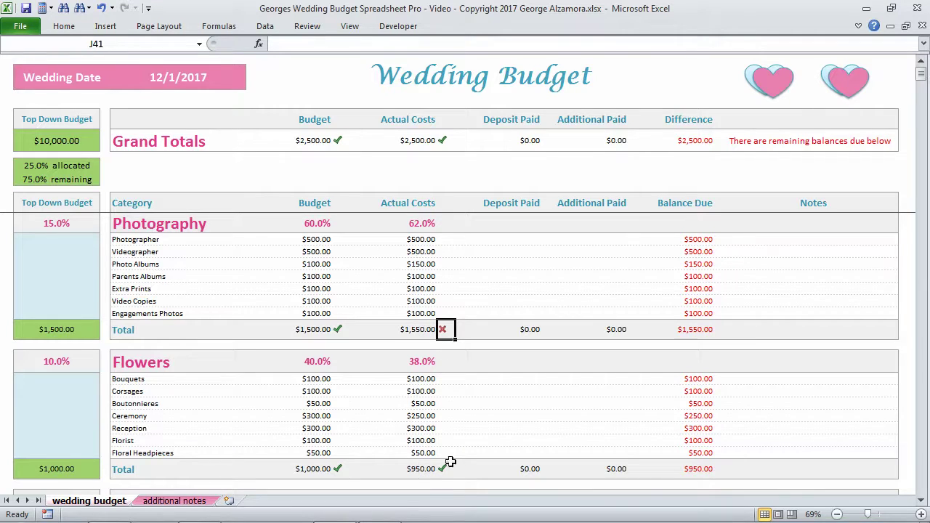
pyautogui.click(423, 471)
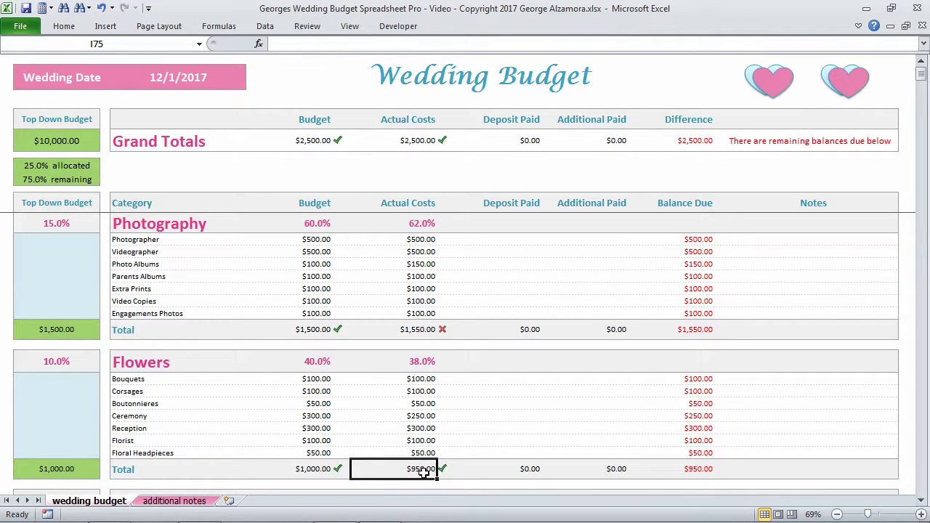
pyautogui.click(70, 472)
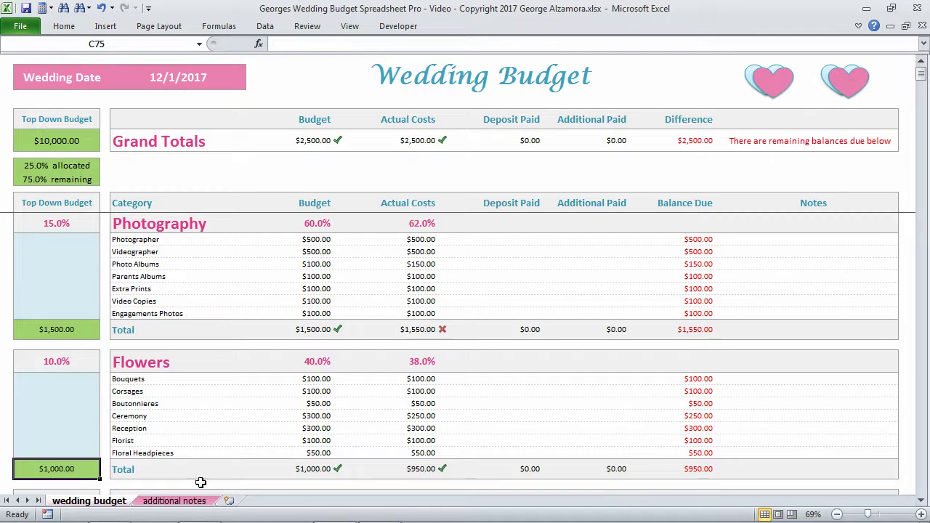
pyautogui.click(444, 469)
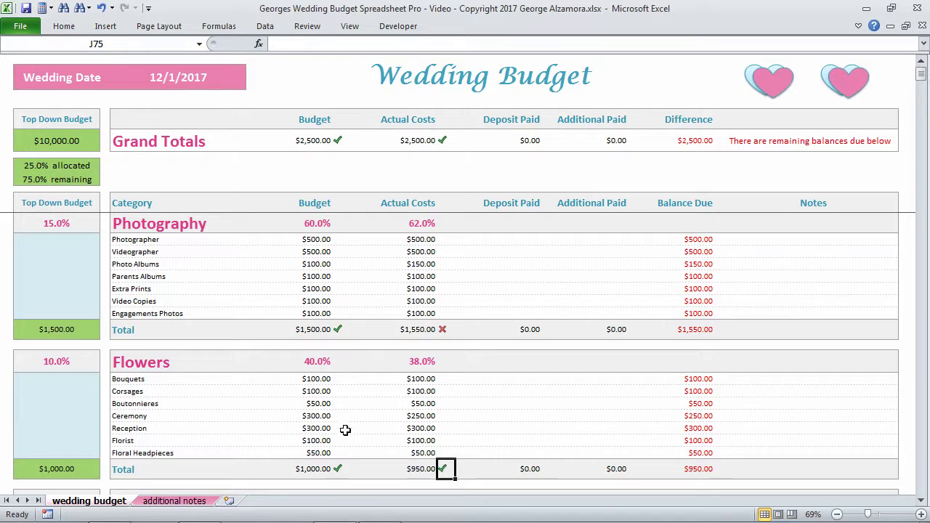
# Check the Budget column totals and status marks of Photography and Flowers against their Top Down Budget amounts.
pyautogui.moveTo(303, 206); pyautogui.dragTo(302, 463)
pyautogui.click(301, 331)
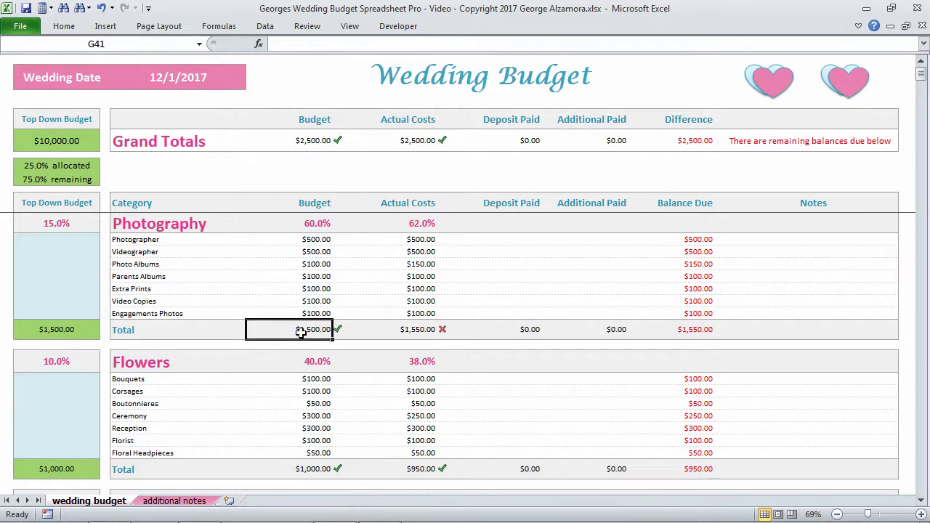
pyautogui.click(301, 465)
pyautogui.click(298, 329)
pyautogui.click(53, 334)
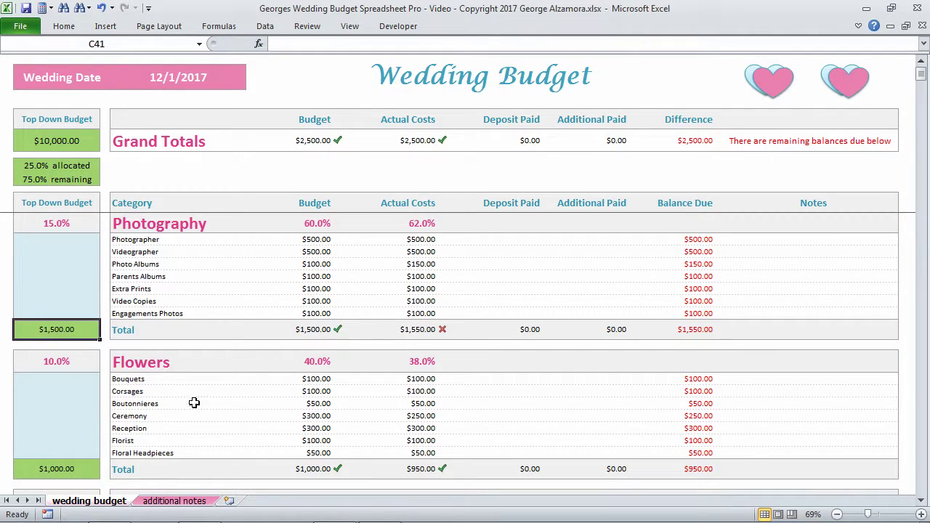
pyautogui.click(338, 330)
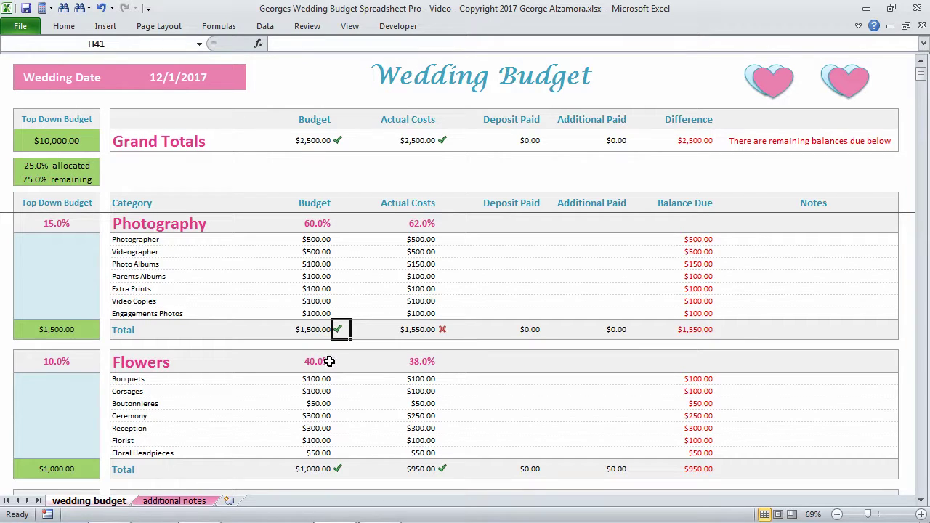
pyautogui.click(341, 469)
pyautogui.click(330, 325)
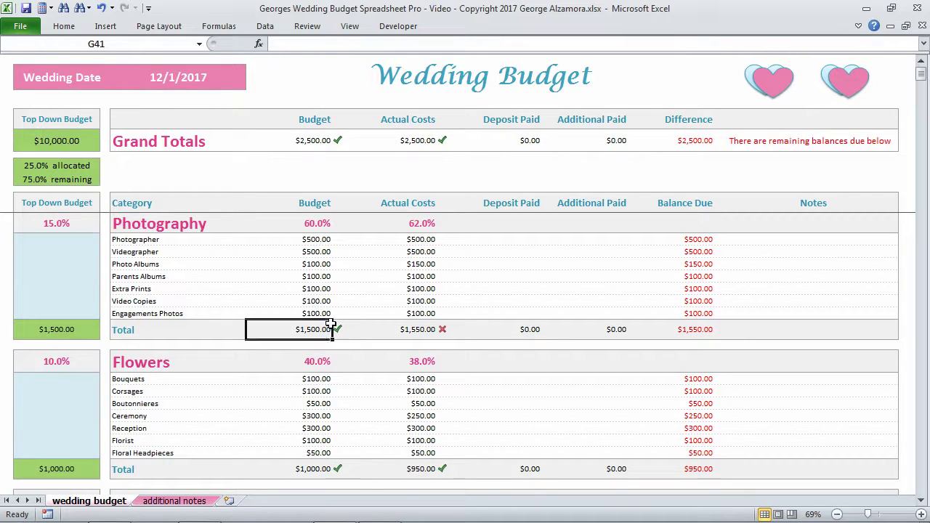
pyautogui.click(303, 469)
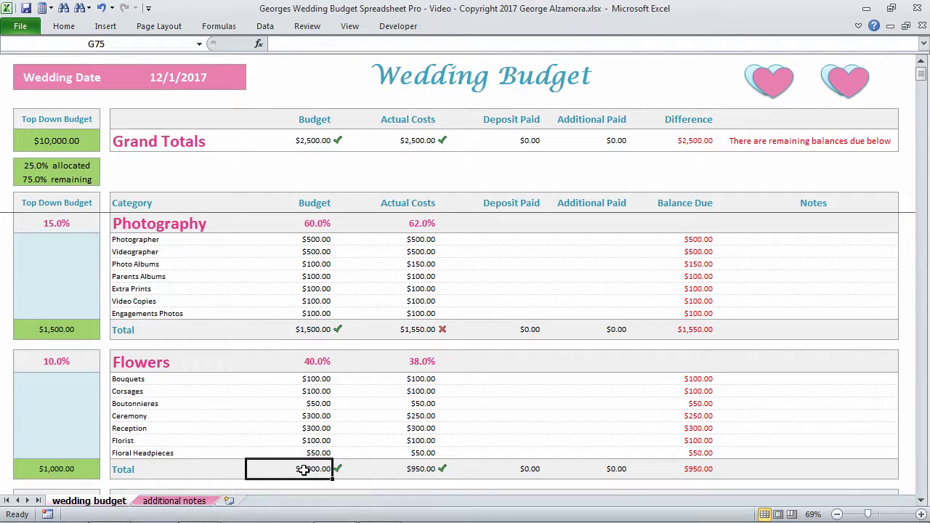
pyautogui.click(71, 329)
pyautogui.click(36, 467)
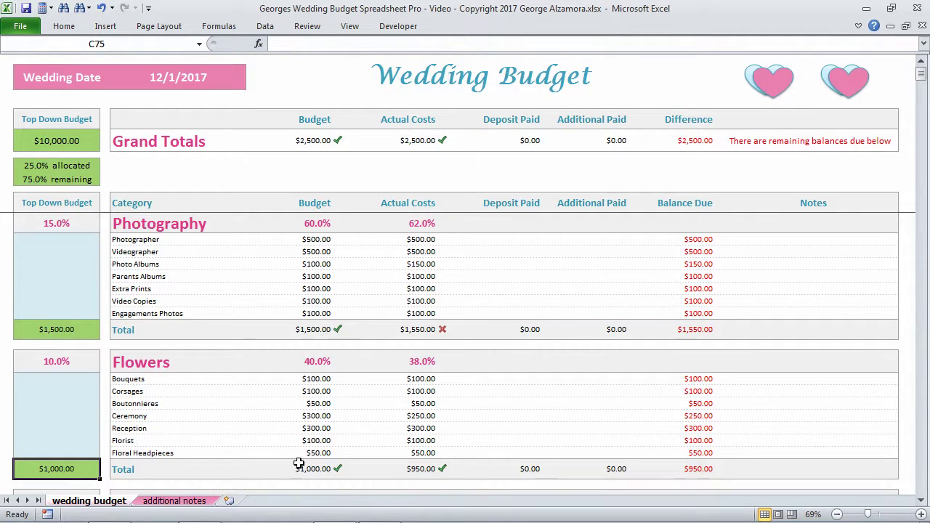
# Copy the photography deposits in D1:D7 of the additional notes sheet into Photography's Deposit Paid column, pasting values only.
pyautogui.moveTo(509, 120); pyautogui.dragTo(668, 466)
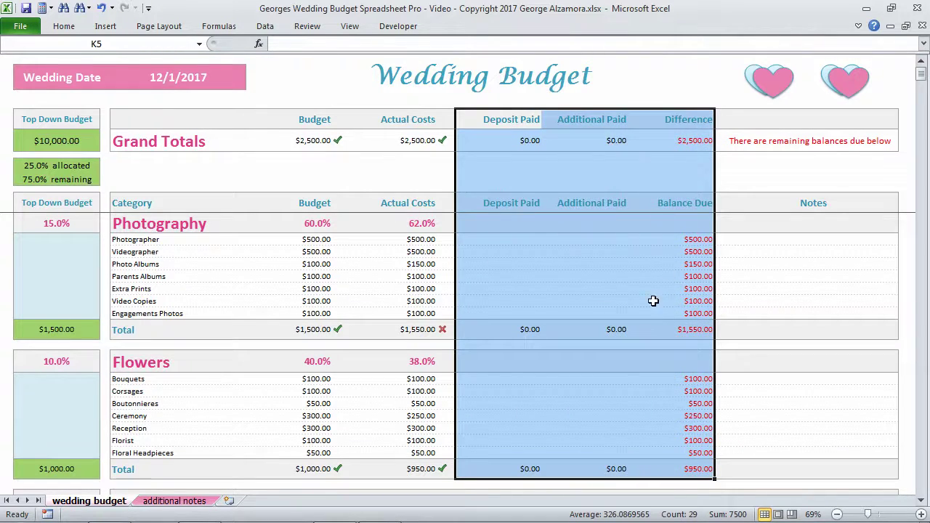
pyautogui.click(503, 240)
pyautogui.hotkey('ctrl', 'pagedown')
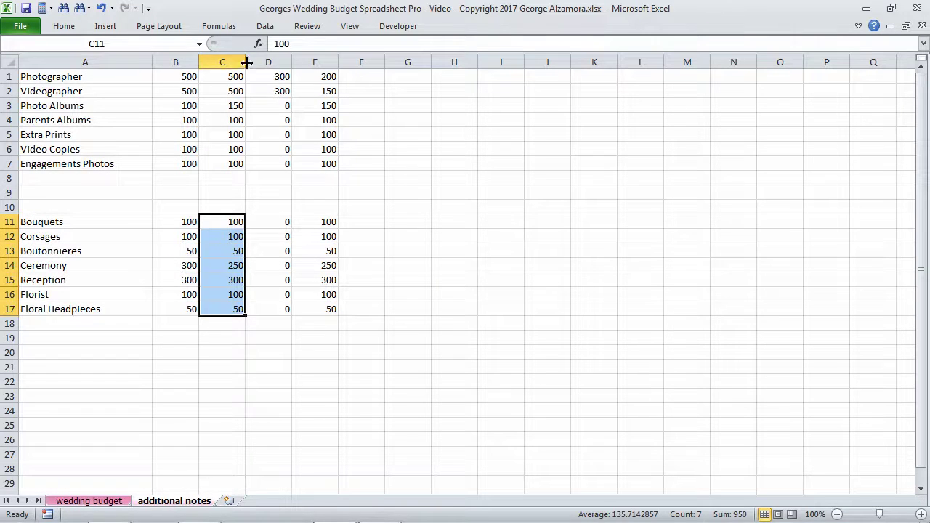
pyautogui.moveTo(272, 77); pyautogui.dragTo(266, 152)
pyautogui.rightClick(269, 134)
pyautogui.click(335, 158)
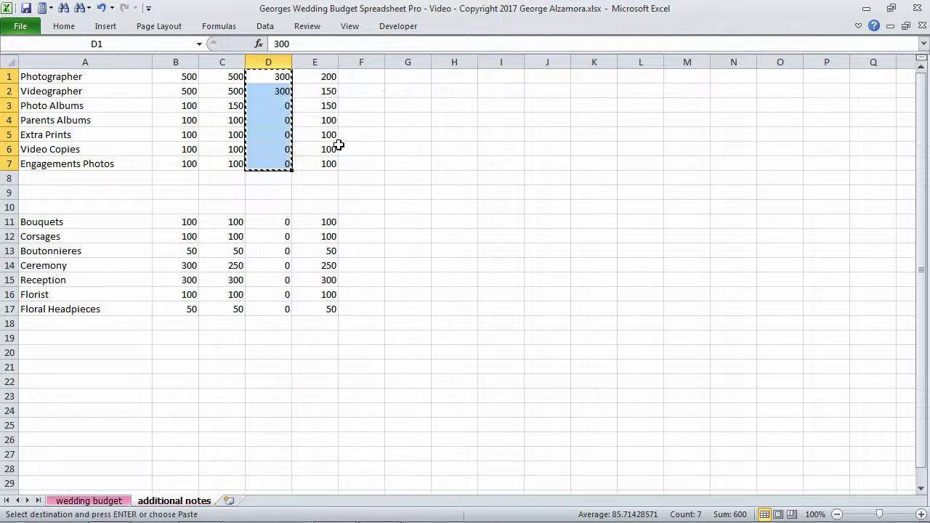
pyautogui.hotkey('ctrl', 'pageup')
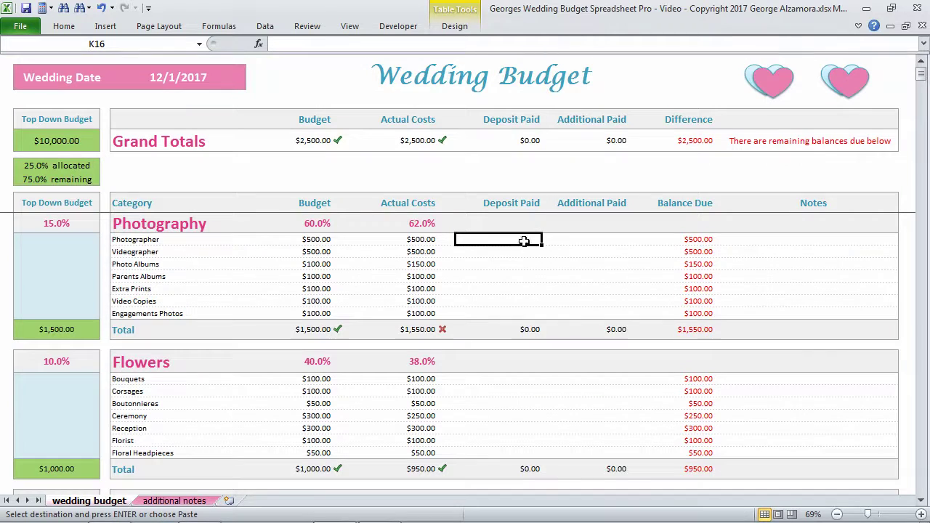
pyautogui.rightClick(526, 241)
pyautogui.click(577, 300)
# Copy the flower deposits in D11:D17 of the additional notes sheet into Flowers' Deposit Paid column, pasting values only.
pyautogui.hotkey('ctrl', 'pagedown')
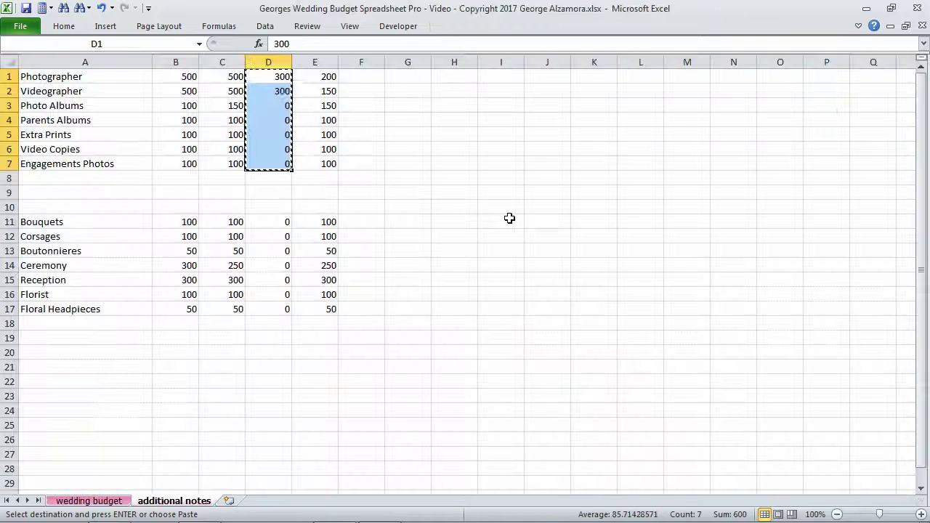
pyautogui.moveTo(280, 214); pyautogui.dragTo(269, 314)
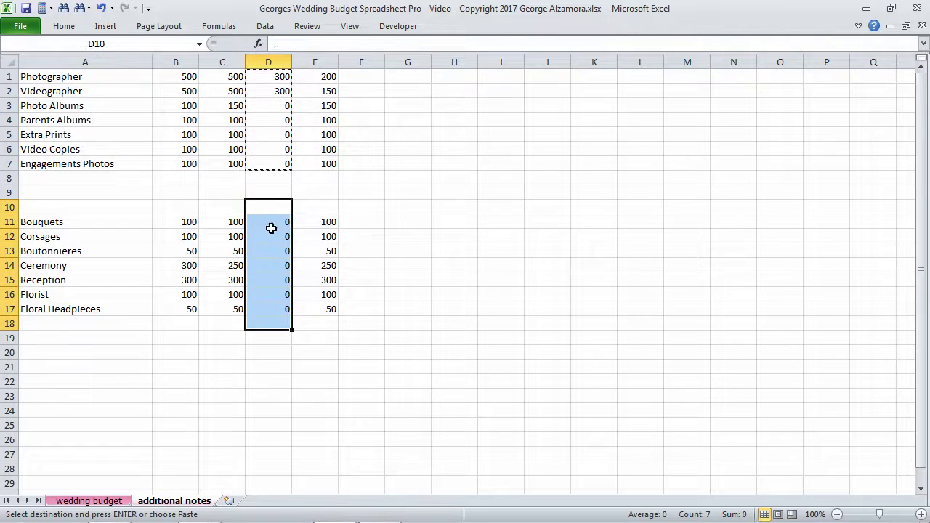
pyautogui.moveTo(270, 229); pyautogui.dragTo(263, 302)
pyautogui.rightClick(263, 302)
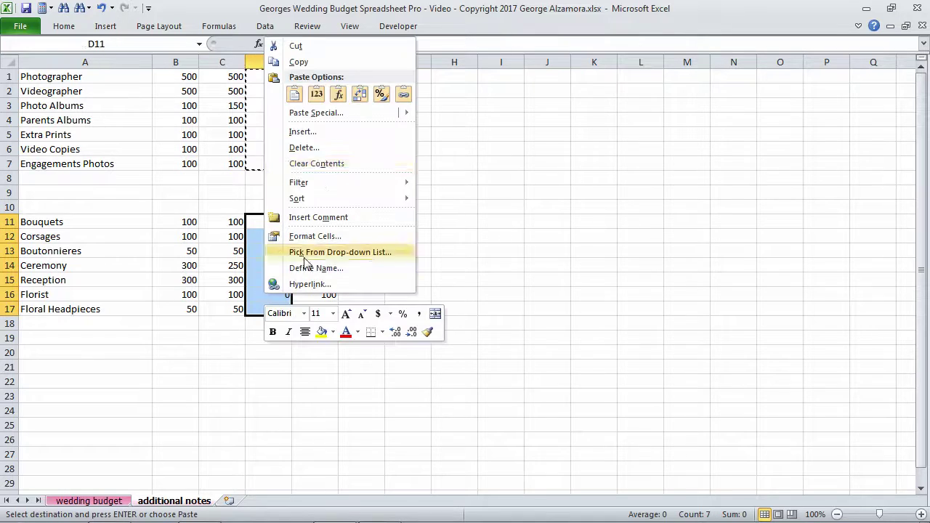
pyautogui.click(301, 62)
pyautogui.hotkey('ctrl', 'pageup')
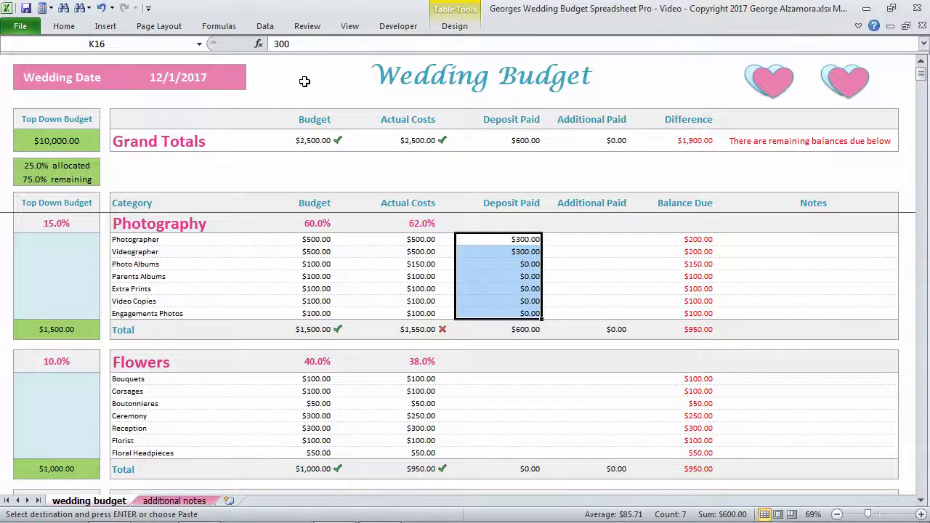
pyautogui.click(510, 381)
pyautogui.rightClick(510, 381)
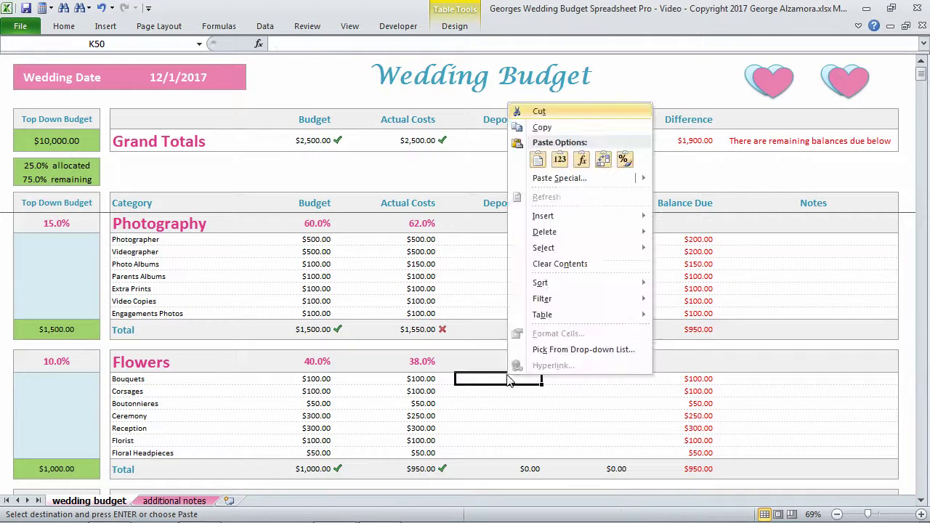
pyautogui.click(562, 160)
# Review the Photographer and Videographer items together with their Deposit Paid amounts.
pyautogui.click(512, 237)
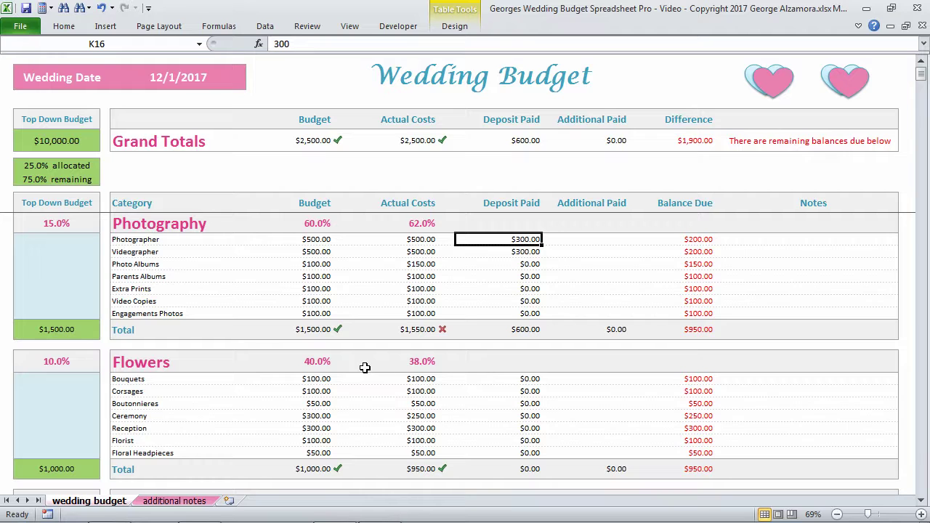
pyautogui.moveTo(145, 244); pyautogui.dragTo(152, 252)
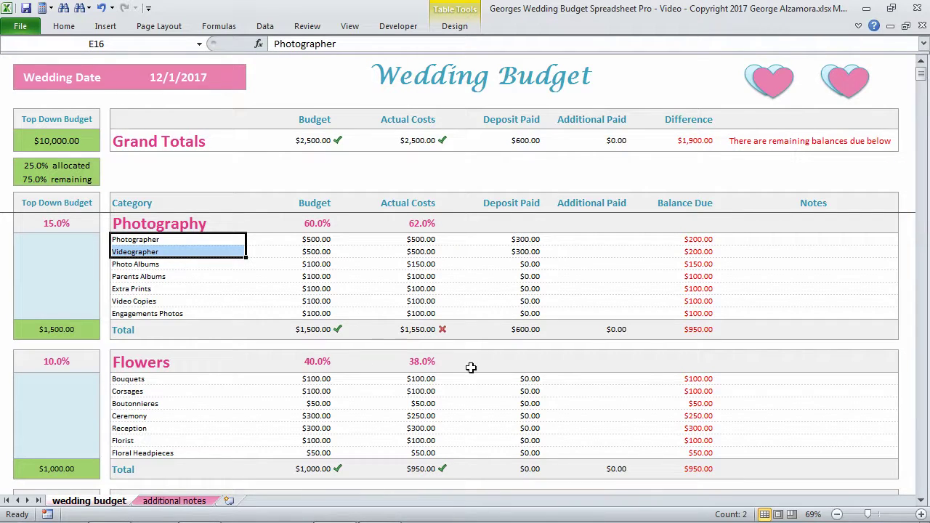
pyautogui.moveTo(530, 241); pyautogui.dragTo(532, 253)
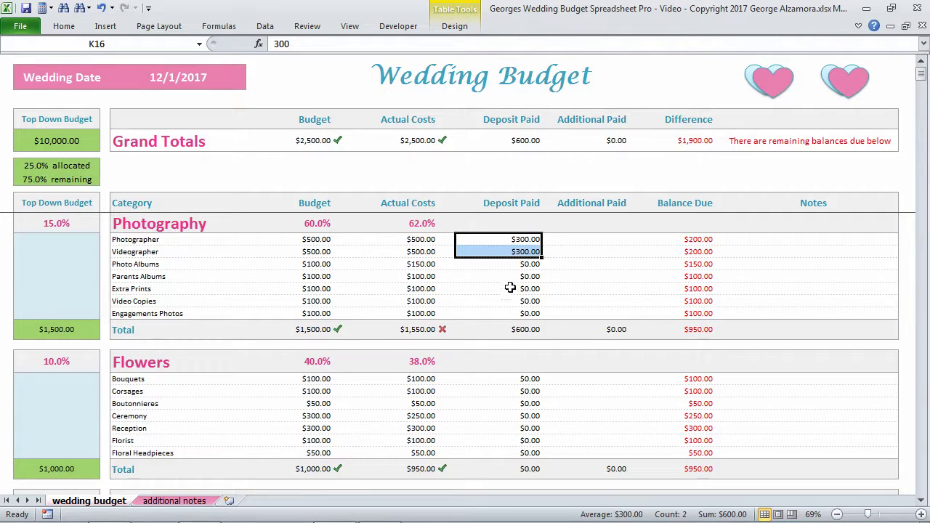
# Copy the additional photography payments in E1:E7 of the additional notes sheet into Photography's Additional Paid column.
pyautogui.click(594, 239)
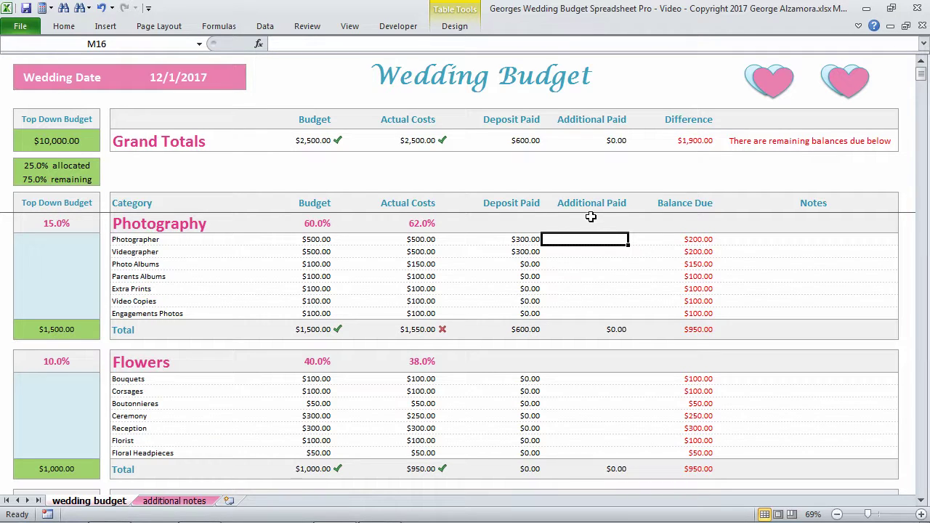
pyautogui.hotkey('ctrl', 'pagedown')
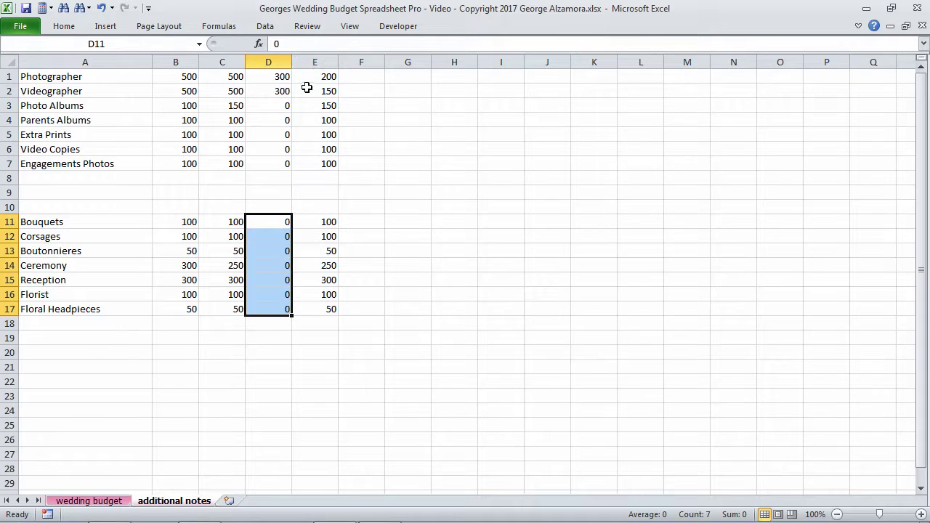
pyautogui.moveTo(314, 76); pyautogui.dragTo(322, 167)
pyautogui.rightClick(325, 138)
pyautogui.click(386, 170)
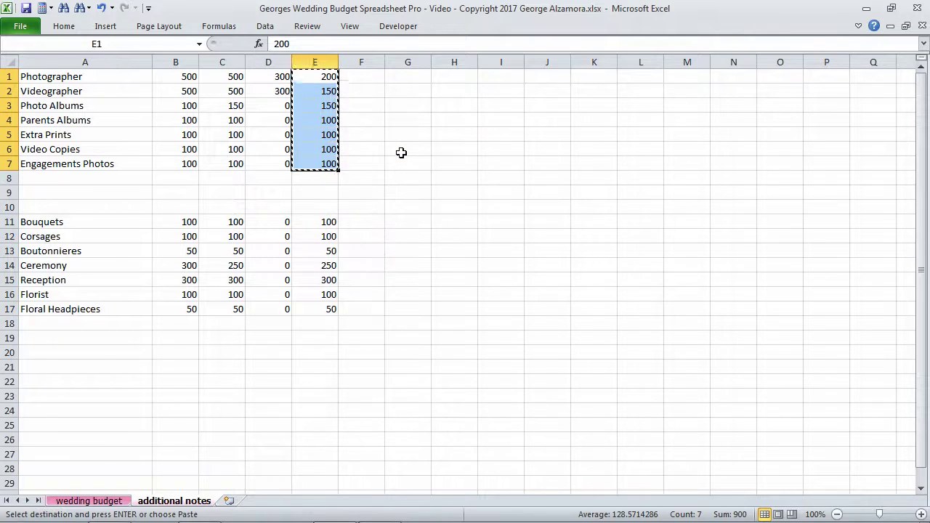
pyautogui.hotkey('ctrl', 'pageup')
pyautogui.rightClick(594, 239)
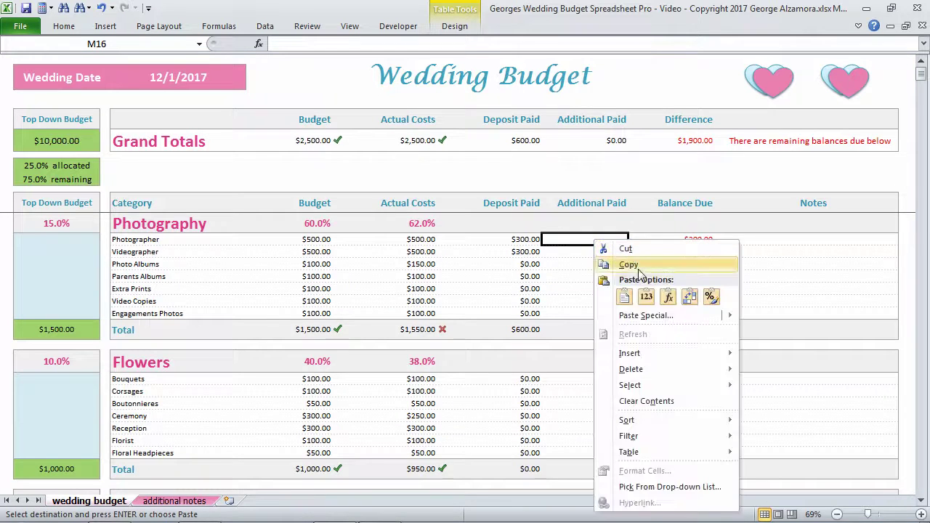
pyautogui.click(625, 297)
# Copy the additional flower payments in E11:E17 of the additional notes sheet into Flowers' Additional Paid column, pasting values only.
pyautogui.hotkey('ctrl', 'pagedown')
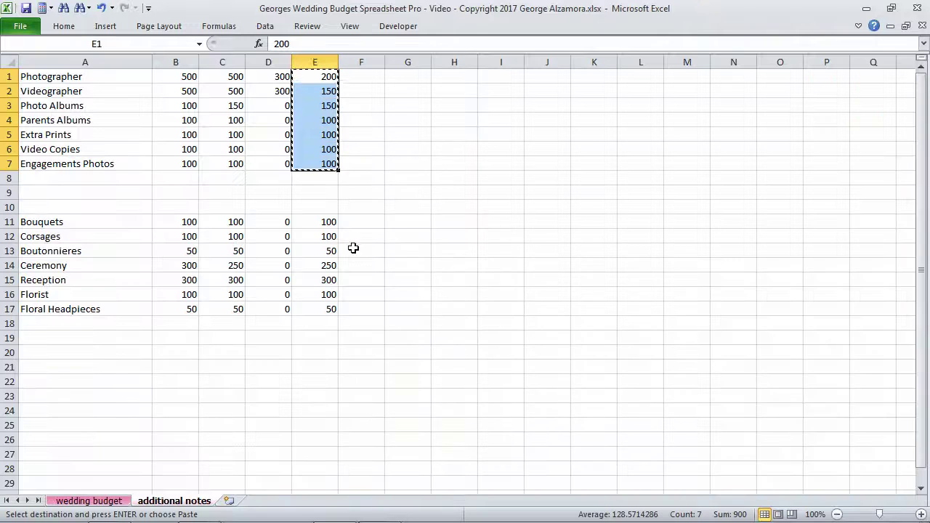
pyautogui.moveTo(315, 222); pyautogui.dragTo(314, 313)
pyautogui.rightClick(318, 284)
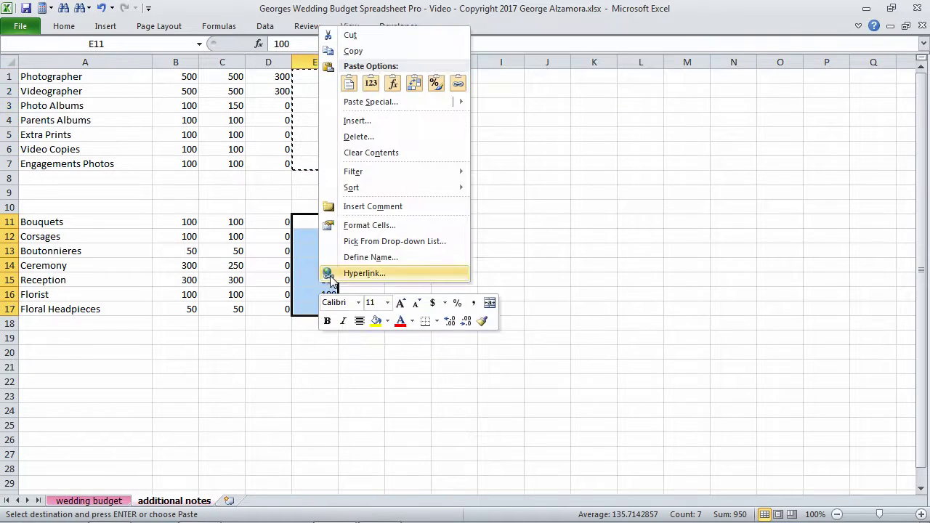
pyautogui.click(367, 53)
pyautogui.hotkey('ctrl', 'pageup')
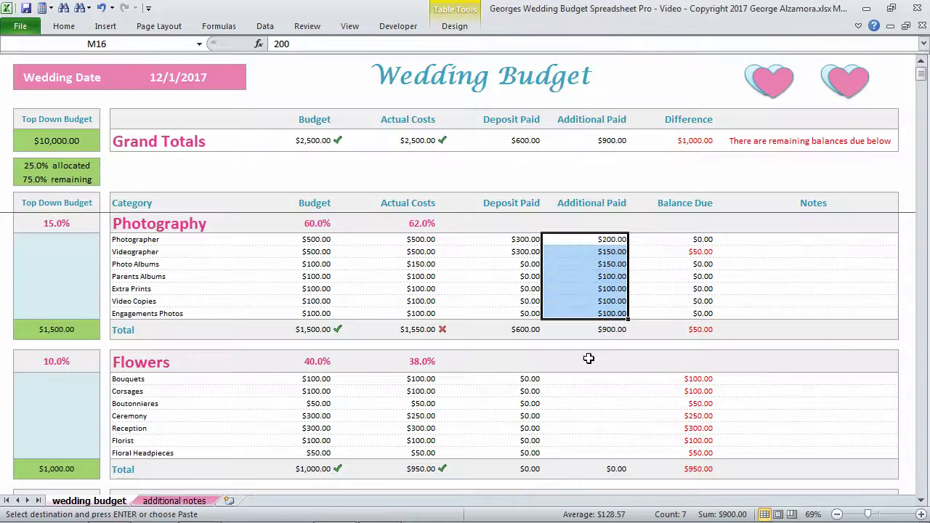
pyautogui.click(598, 379)
pyautogui.rightClick(600, 378)
pyautogui.click(658, 163)
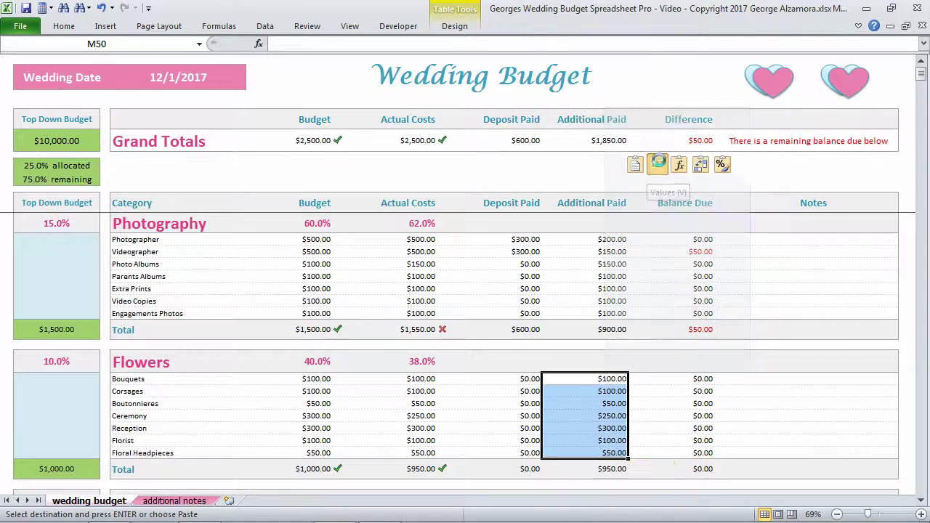
# Review the Balance Due column for the Photography and Flowers items, and identify the item that still has money owing.
pyautogui.click(607, 239)
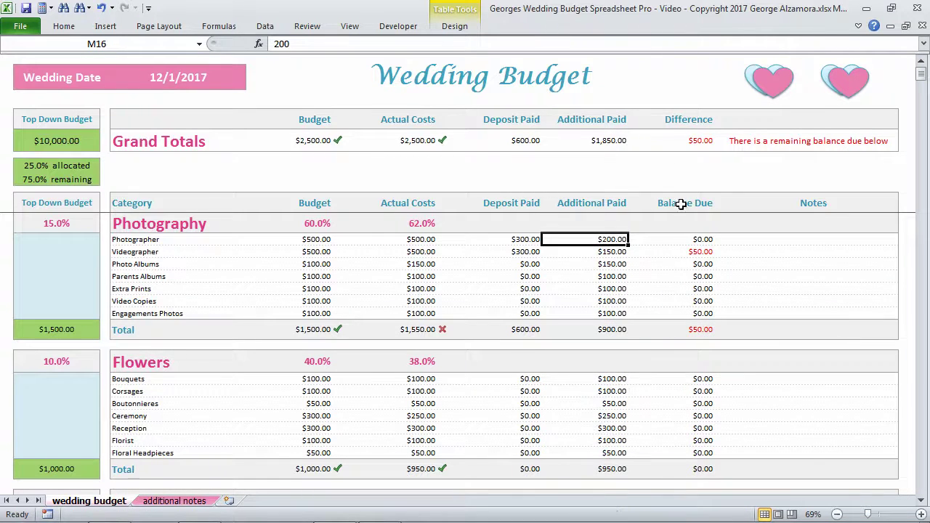
pyautogui.moveTo(681, 205); pyautogui.dragTo(703, 453)
pyautogui.click(703, 452)
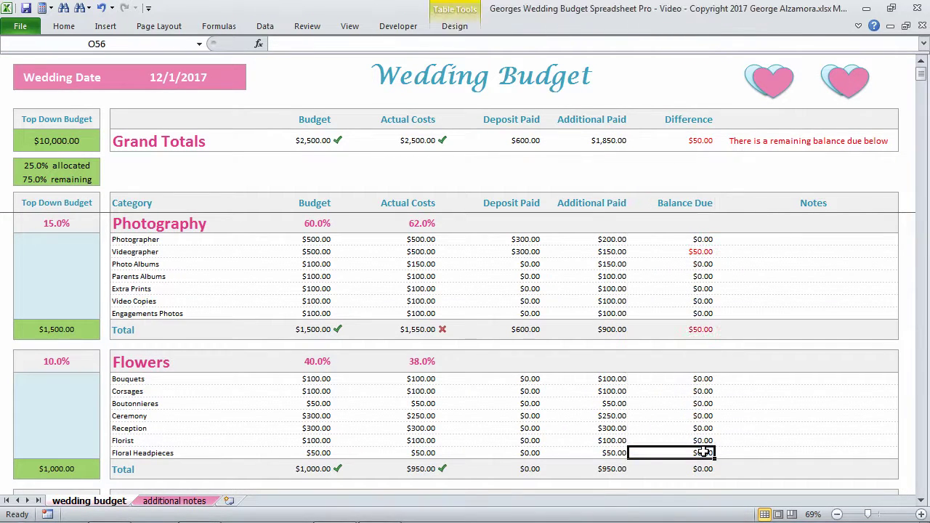
pyautogui.click(698, 252)
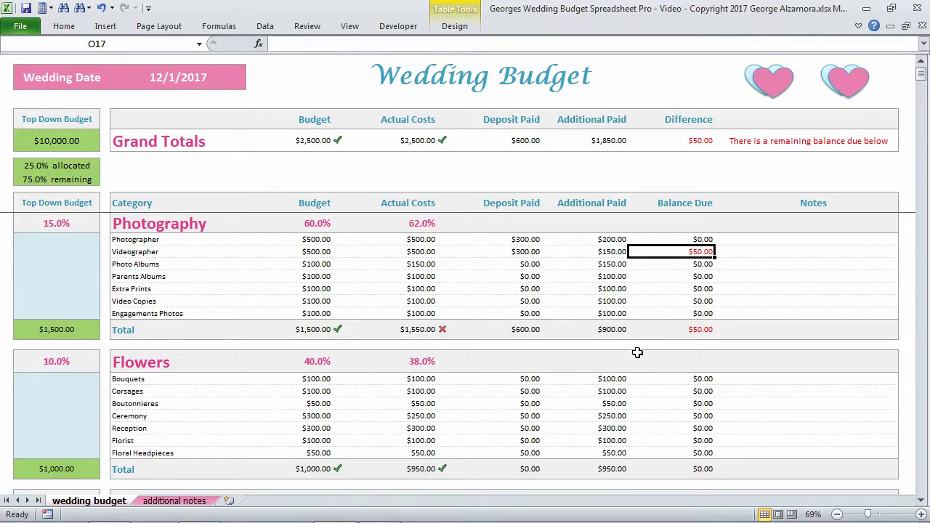
pyautogui.hotkey('ctrl', 'Left')
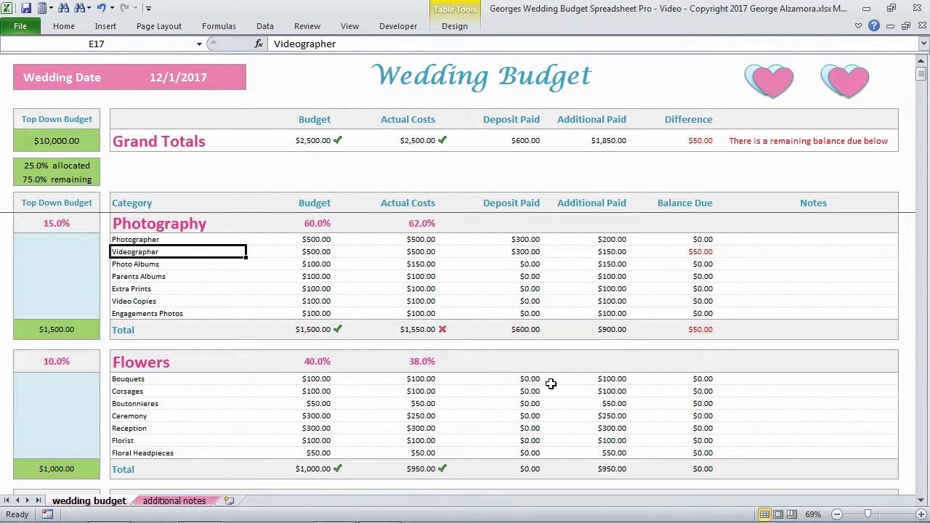
# Examine the Notes column beside the Photography and Flowers items, including the cells around the Videographer row.
pyautogui.click(806, 250)
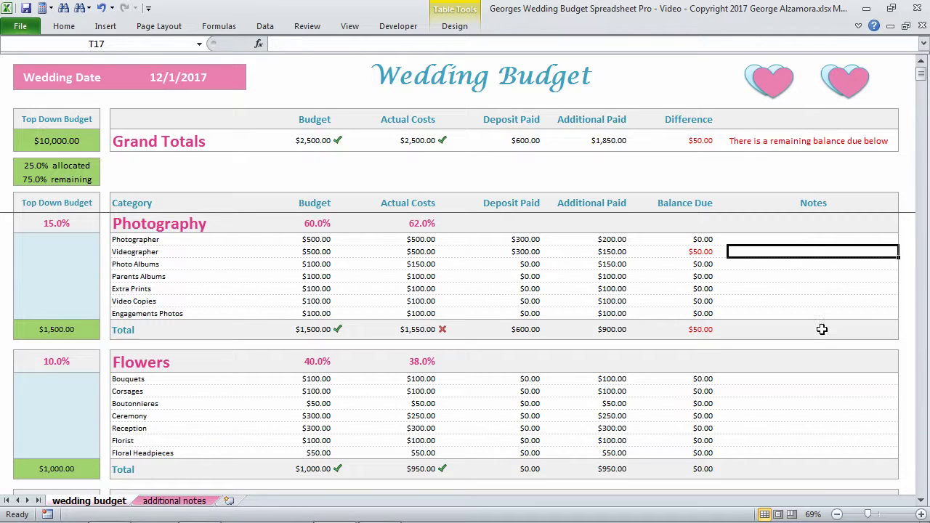
pyautogui.click(822, 289)
pyautogui.click(774, 239)
pyautogui.click(776, 274)
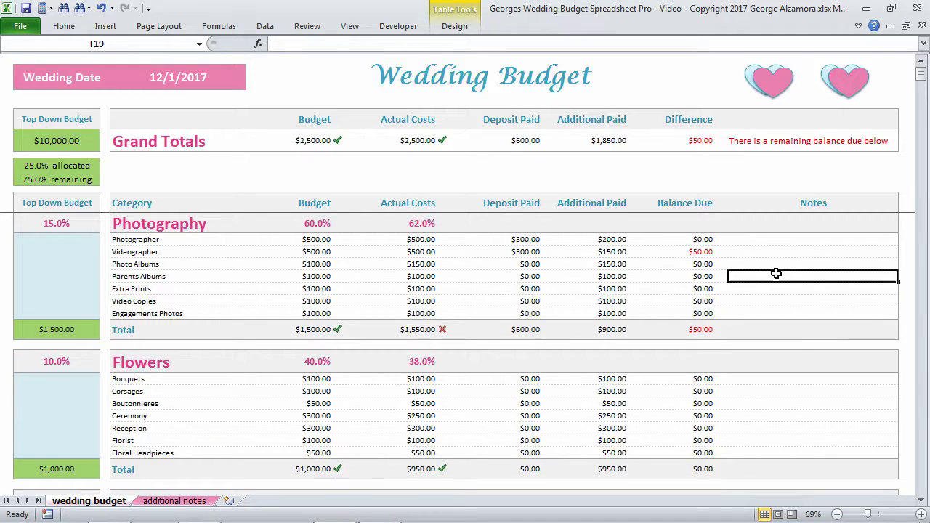
pyautogui.click(798, 391)
pyautogui.click(774, 240)
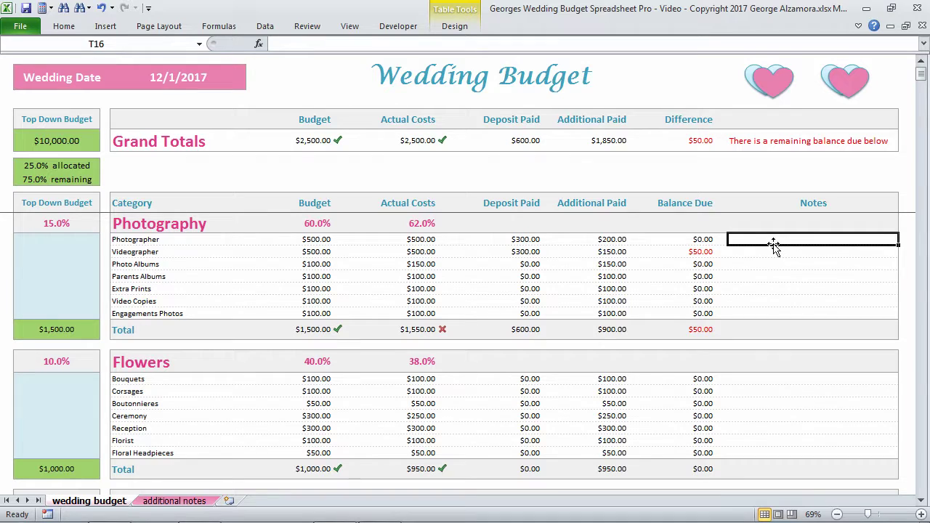
pyautogui.click(778, 256)
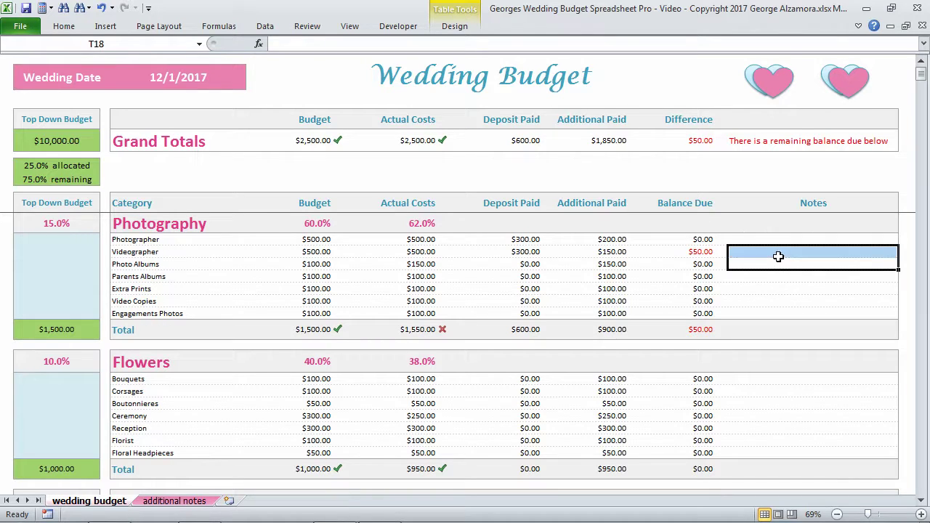
pyautogui.click(154, 251)
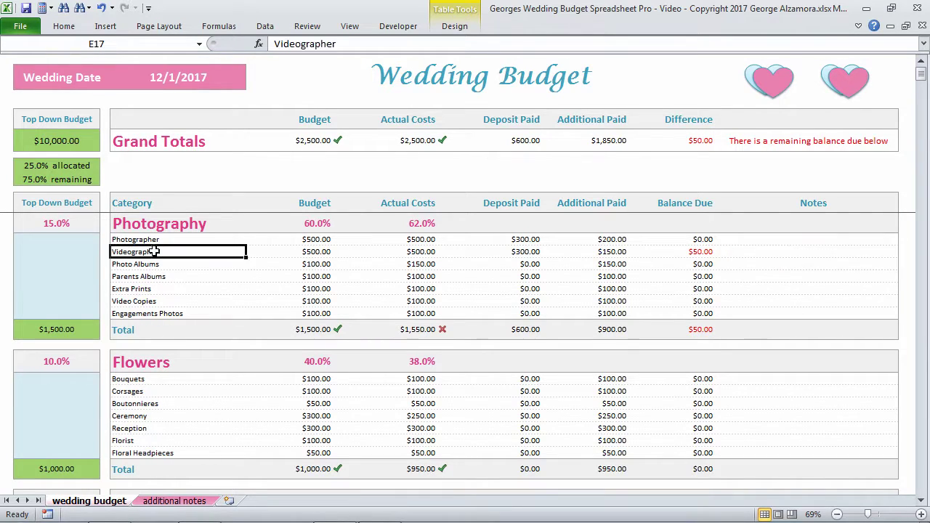
pyautogui.click(778, 240)
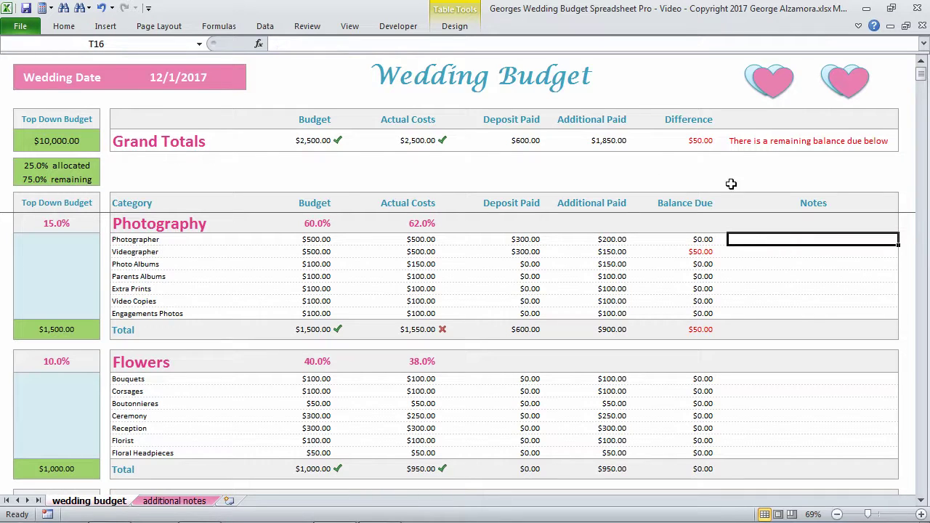
# Review the Grand Totals row and its balance message, tracing it to Videographer's Balance Due and through the categories below.
pyautogui.moveTo(199, 141); pyautogui.dragTo(749, 141)
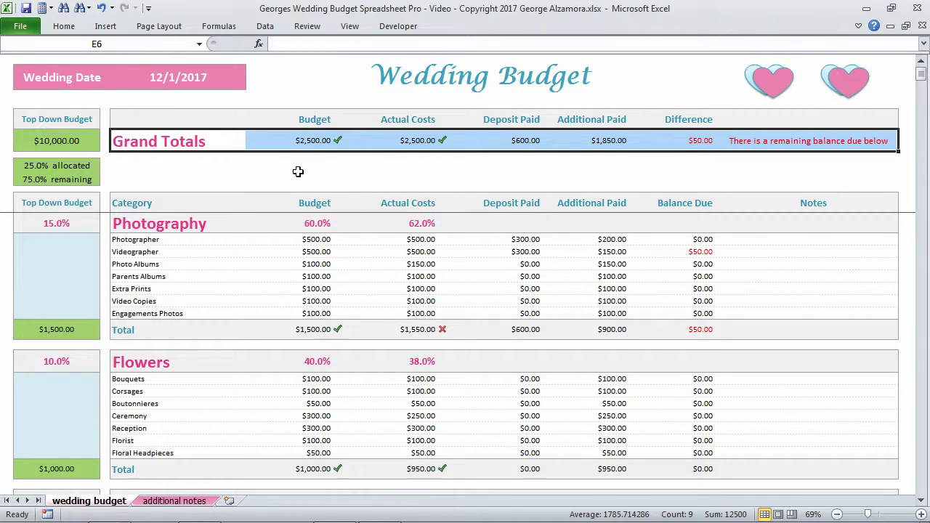
pyautogui.click(314, 141)
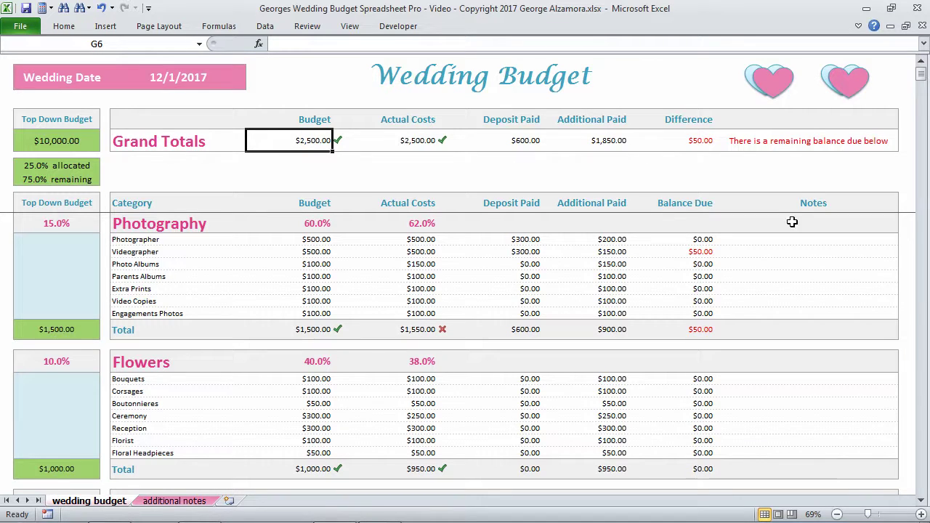
pyautogui.click(785, 140)
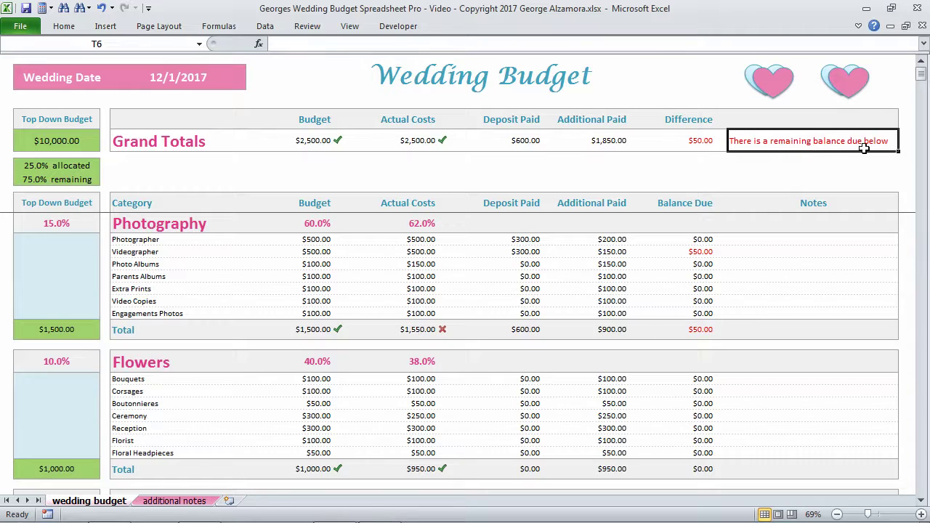
pyautogui.click(680, 253)
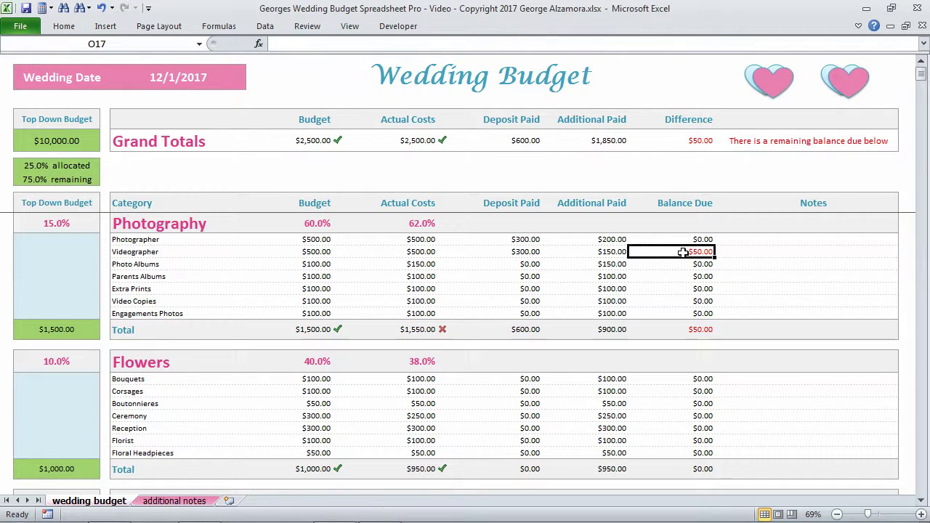
pyautogui.scroll(-15, 634, 350)
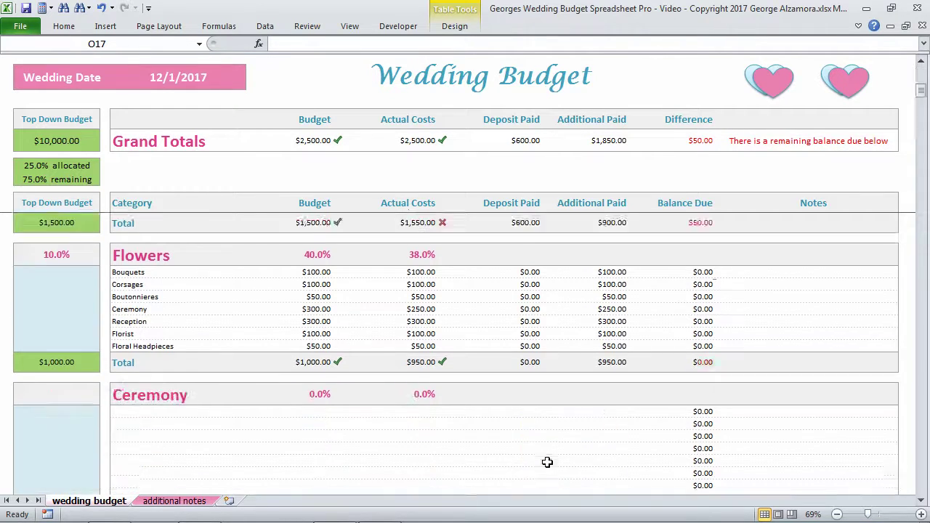
pyautogui.scroll(10, 533, 422)
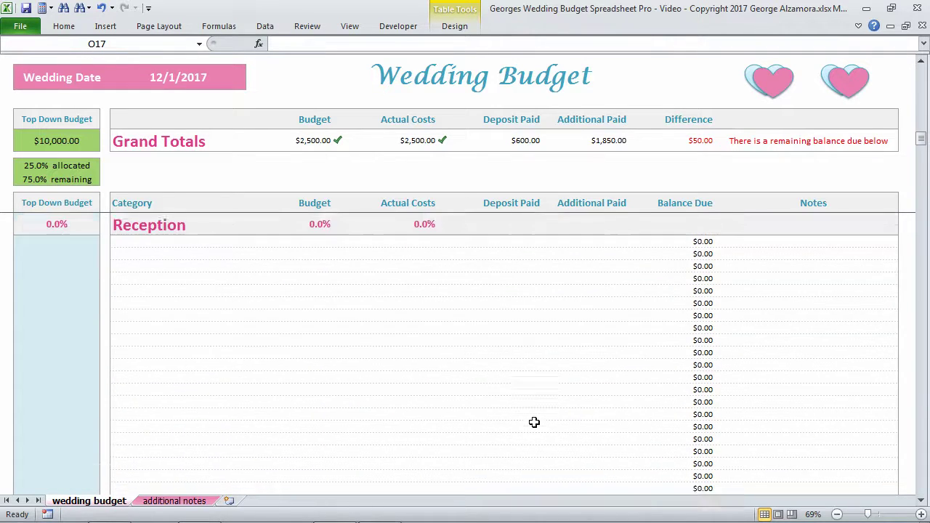
pyautogui.scroll(5, 362, 404)
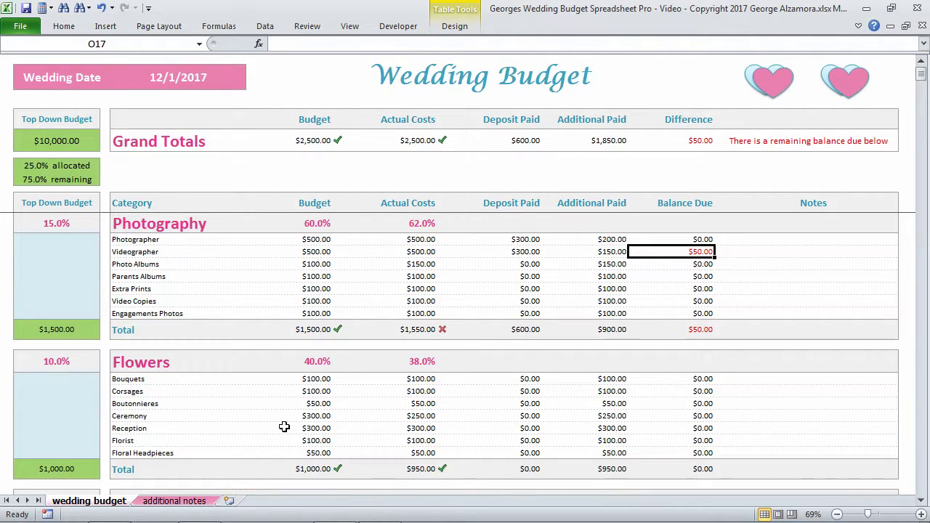
# Compare the Grand Totals for Budget and Actual Costs with the overall Top Down Budget amount.
pyautogui.click(310, 144)
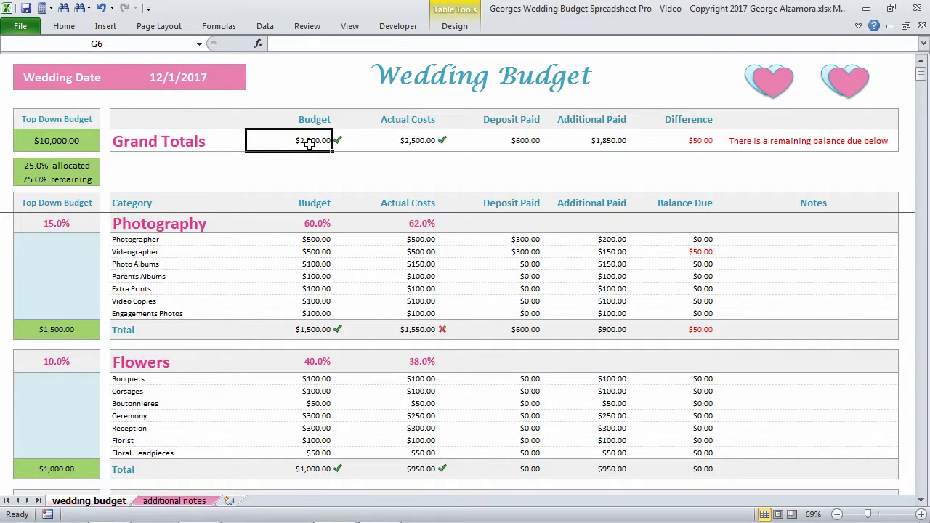
pyautogui.click(397, 141)
pyautogui.click(319, 148)
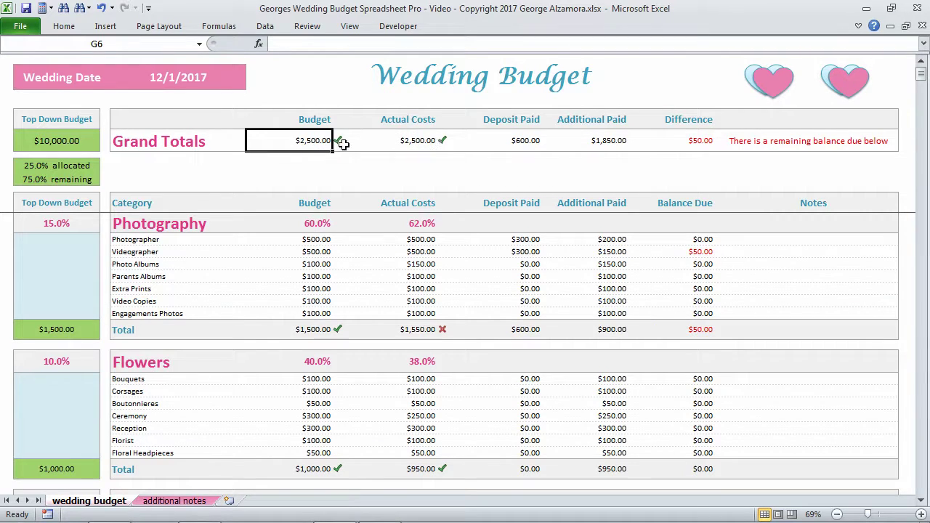
pyautogui.click(420, 143)
pyautogui.click(31, 141)
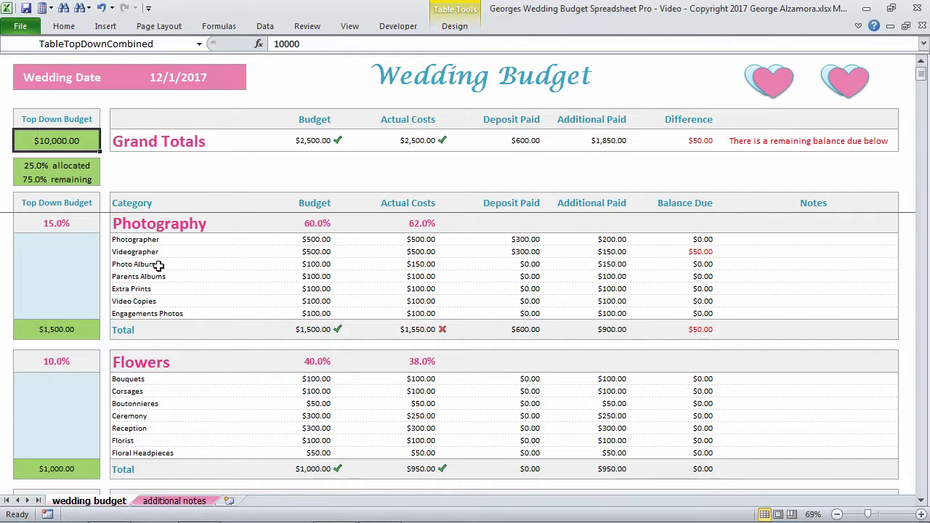
pyautogui.click(320, 141)
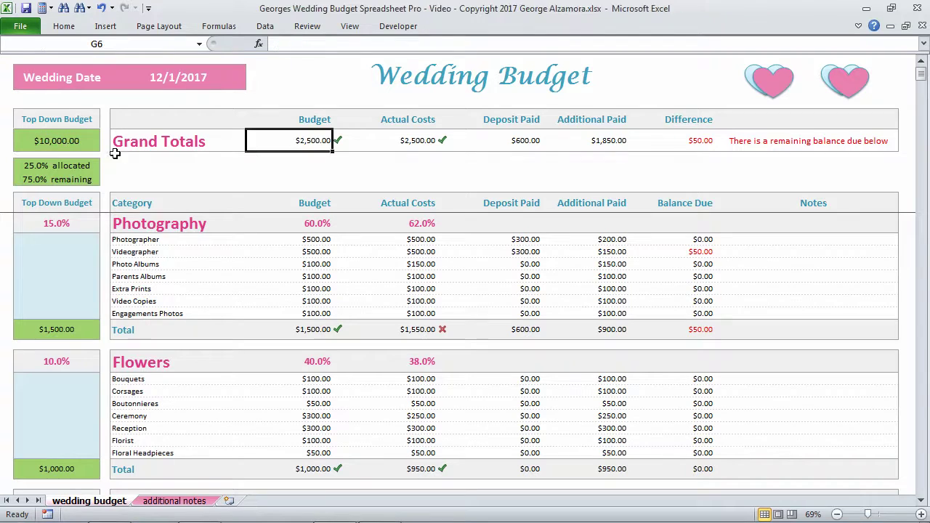
pyautogui.click(66, 144)
pyautogui.scroll(-3, 177, 405)
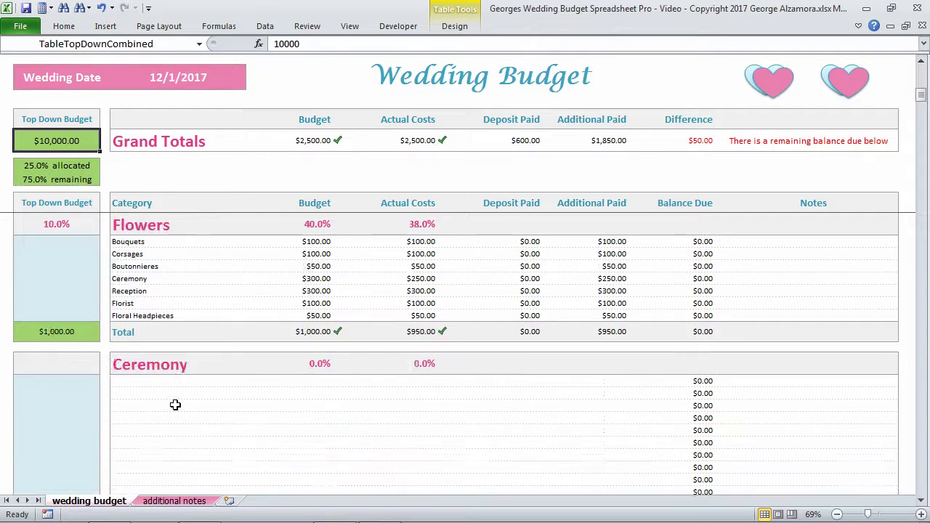
pyautogui.scroll(3, 307, 322)
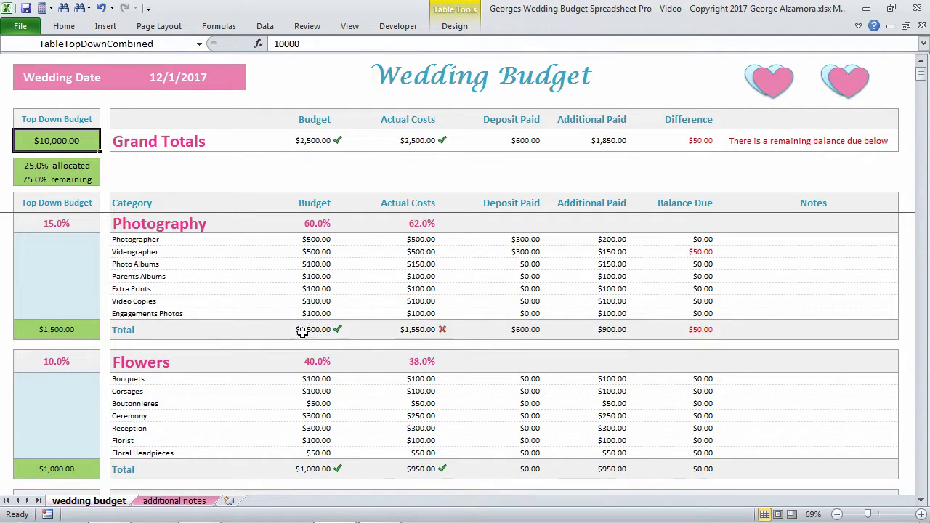
# Compare the Budget and Actual Costs percentages in the Photography and Flowers category headings.
pyautogui.click(310, 227)
pyautogui.click(426, 225)
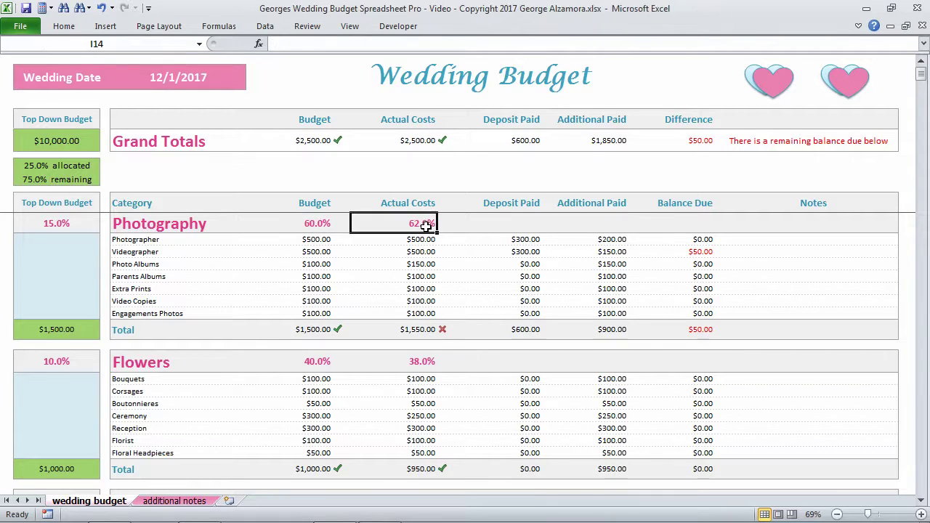
pyautogui.click(314, 367)
pyautogui.click(413, 365)
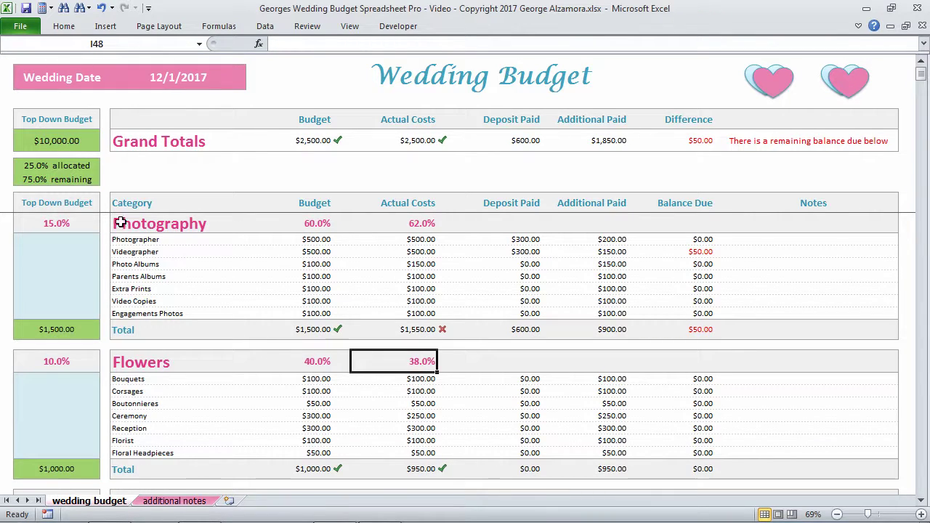
# Check Photography's Budget percentage against its item budgets and the Grand Totals budget, and inspect its Actual Costs percentage.
pyautogui.click(189, 223)
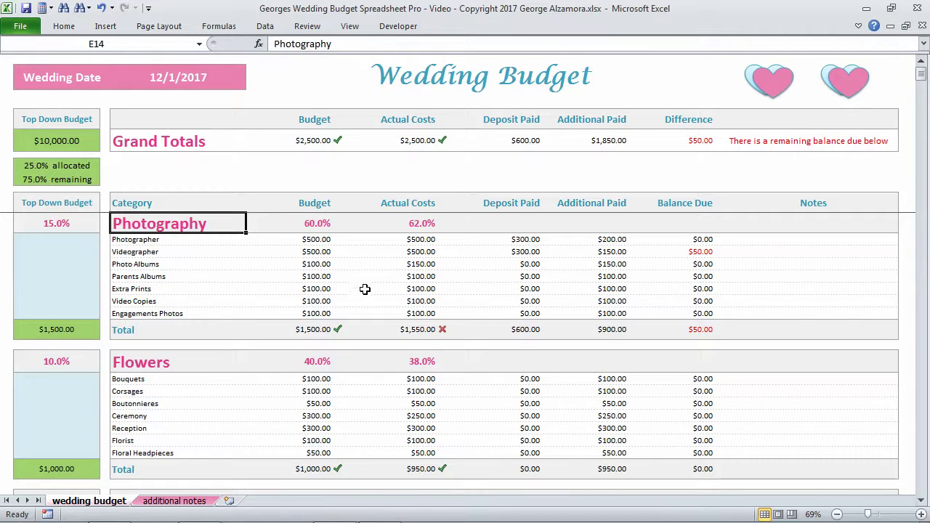
pyautogui.click(318, 225)
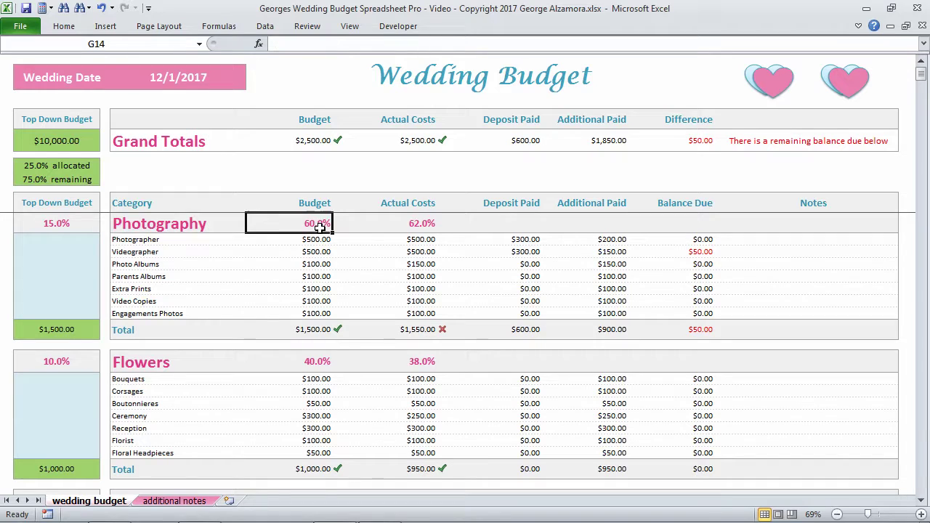
pyautogui.moveTo(322, 242); pyautogui.dragTo(323, 315)
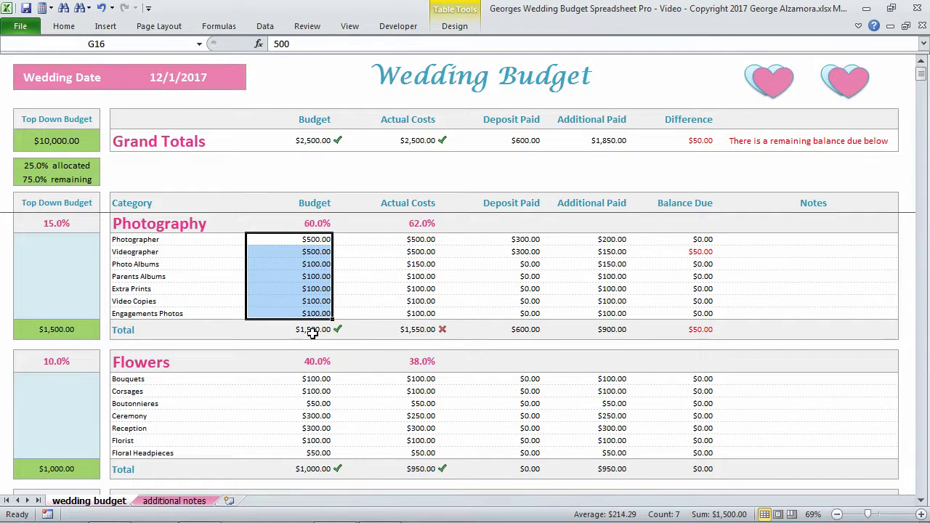
pyautogui.click(311, 225)
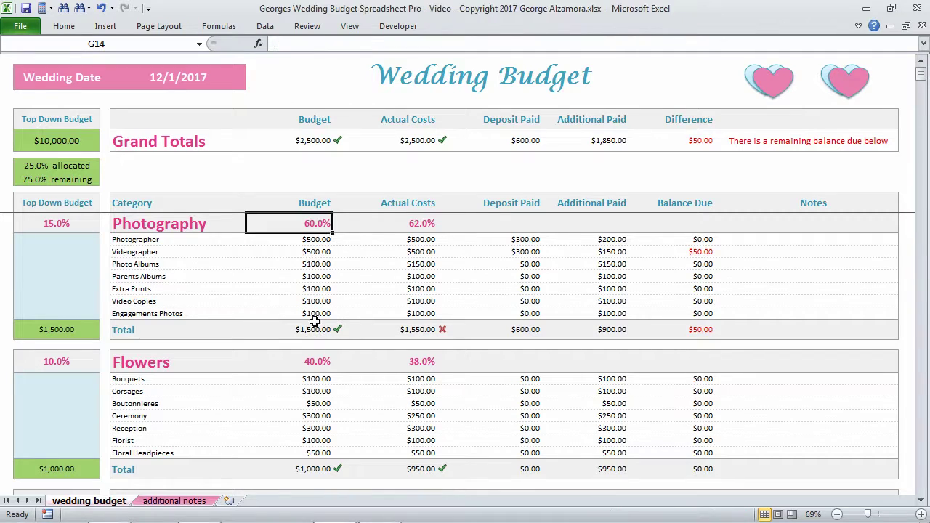
pyautogui.click(309, 137)
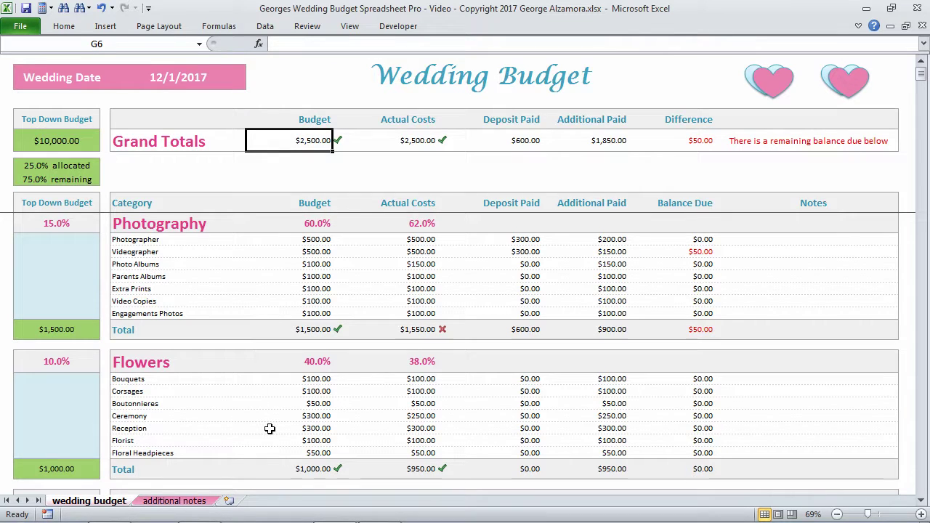
pyautogui.click(422, 227)
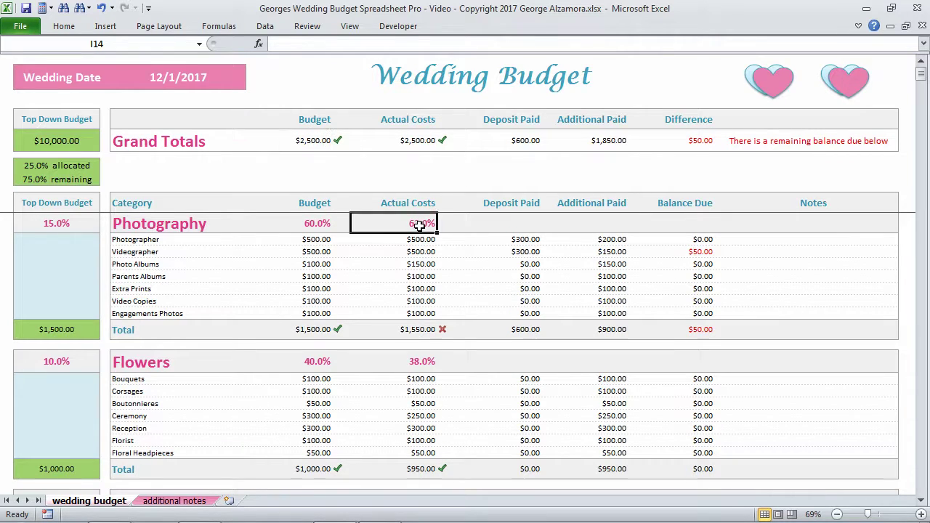
# Check Photography's Actual Costs percentage against its item costs and the Grand Totals actual costs.
pyautogui.click(223, 228)
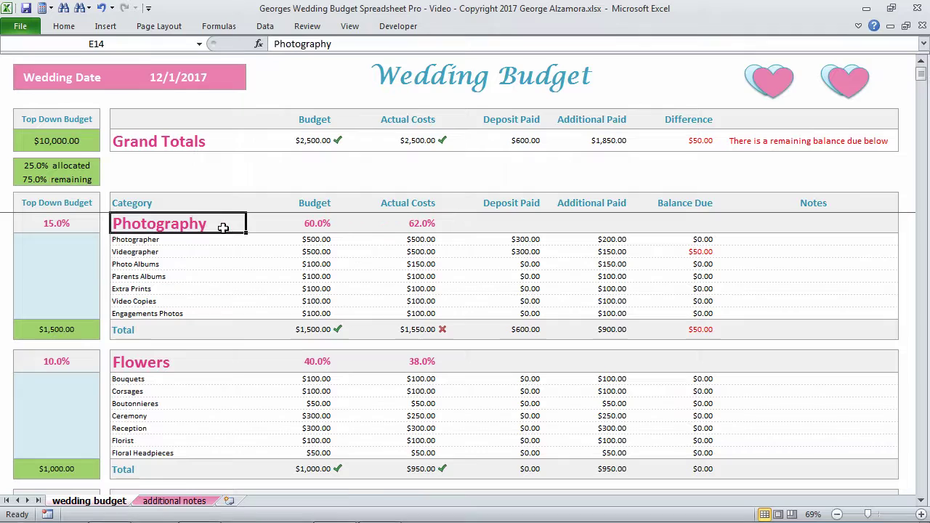
pyautogui.click(419, 225)
pyautogui.moveTo(415, 242); pyautogui.dragTo(423, 312)
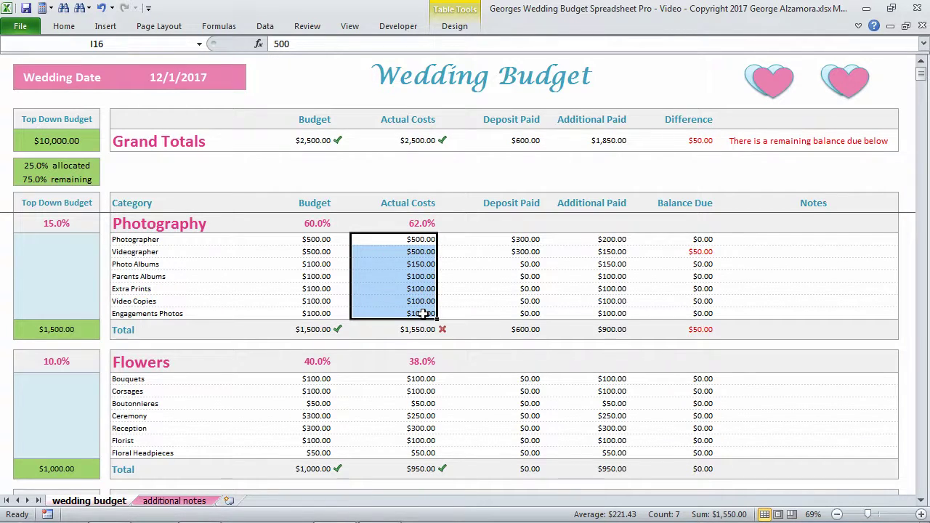
pyautogui.click(410, 222)
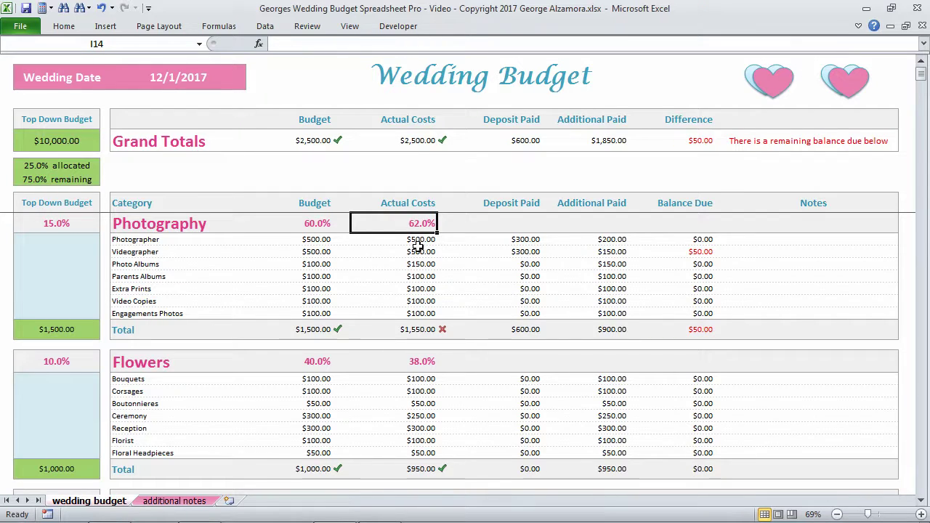
pyautogui.click(412, 141)
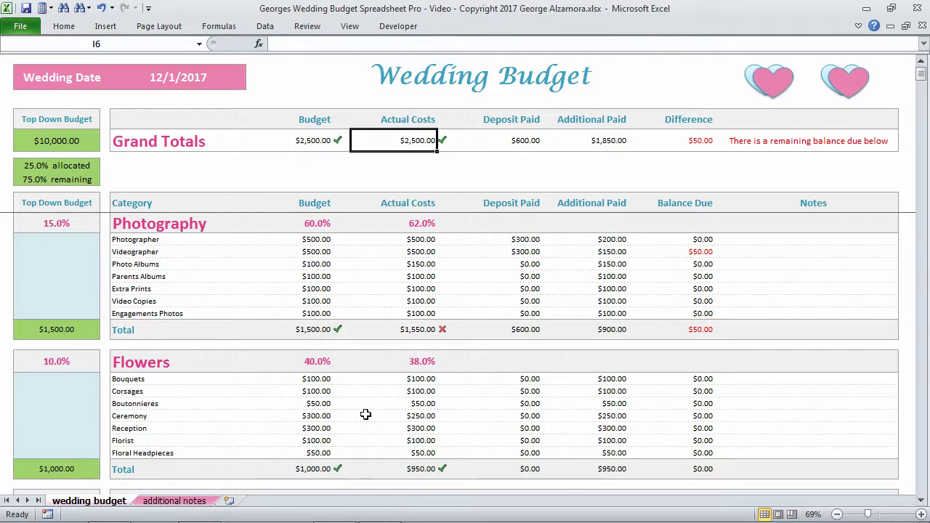
# Look through the remaining budget categories down to Transportation, inspecting the Reception heading and the Photography and Flowers headings.
pyautogui.scroll(-8, 363, 413)
pyautogui.scroll(-5, 204, 399)
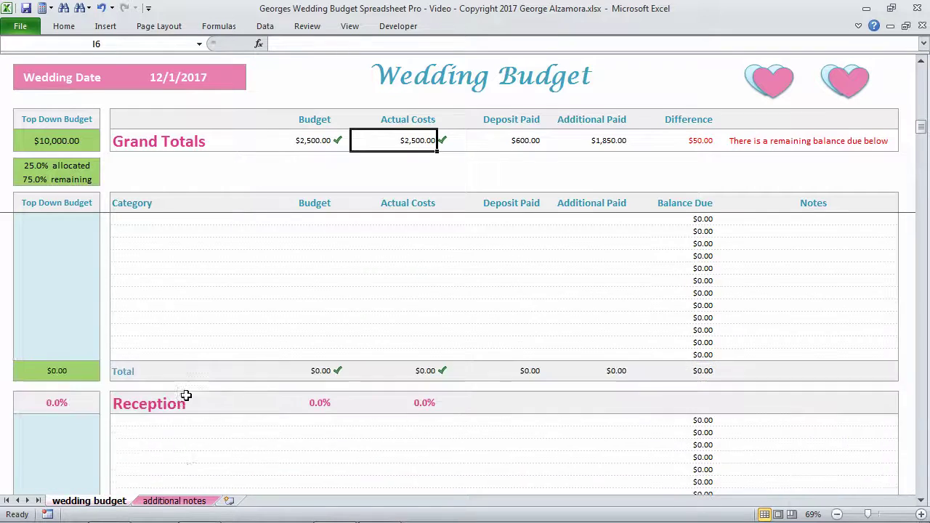
pyautogui.scroll(5, 175, 436)
pyautogui.scroll(-4, 175, 436)
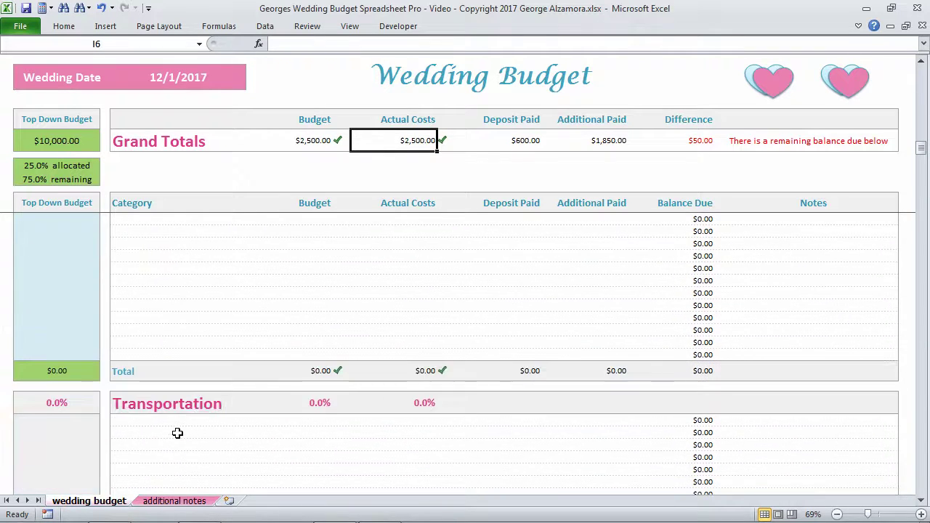
pyautogui.scroll(6, 178, 433)
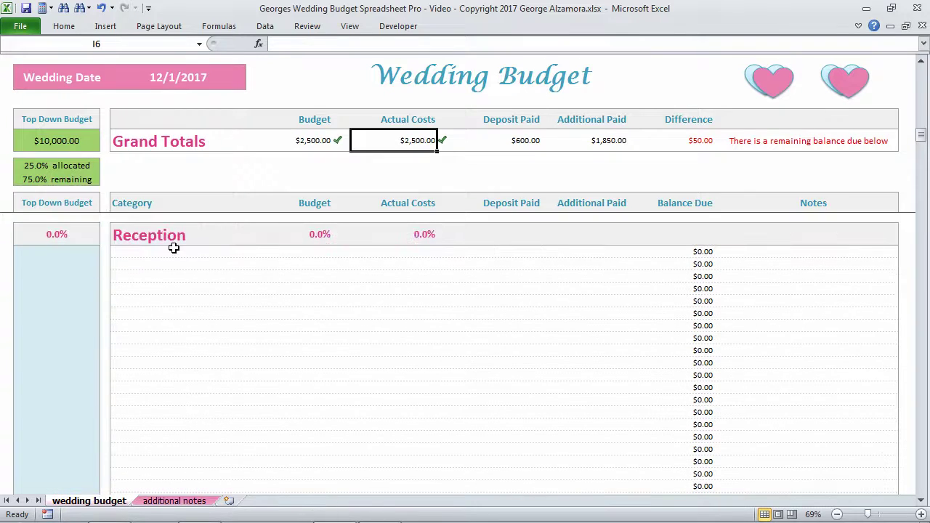
pyautogui.click(174, 248)
pyautogui.scroll(12, 198, 345)
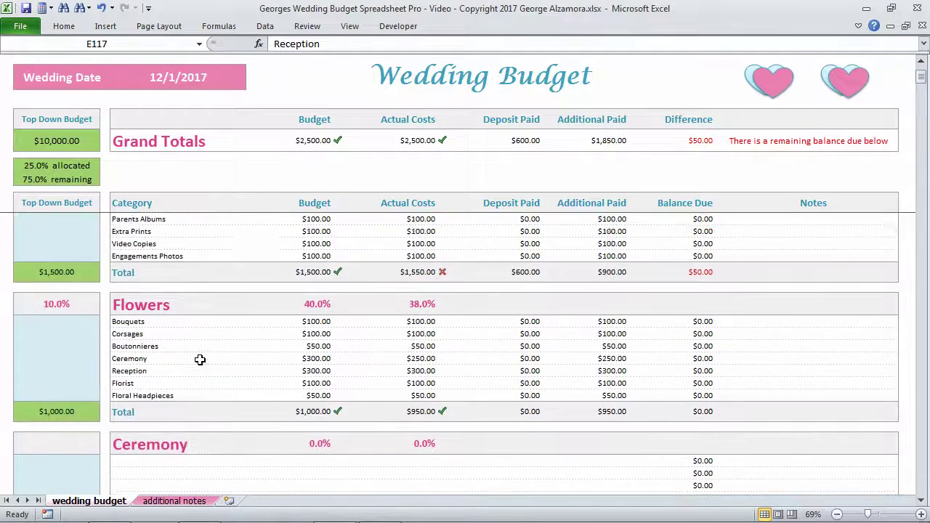
pyautogui.scroll(2, 199, 360)
pyautogui.click(185, 229)
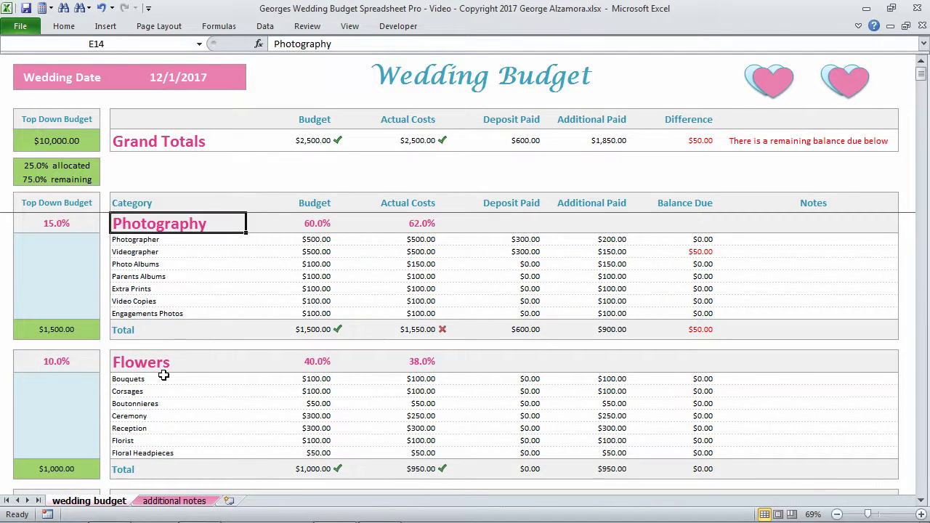
pyautogui.click(164, 370)
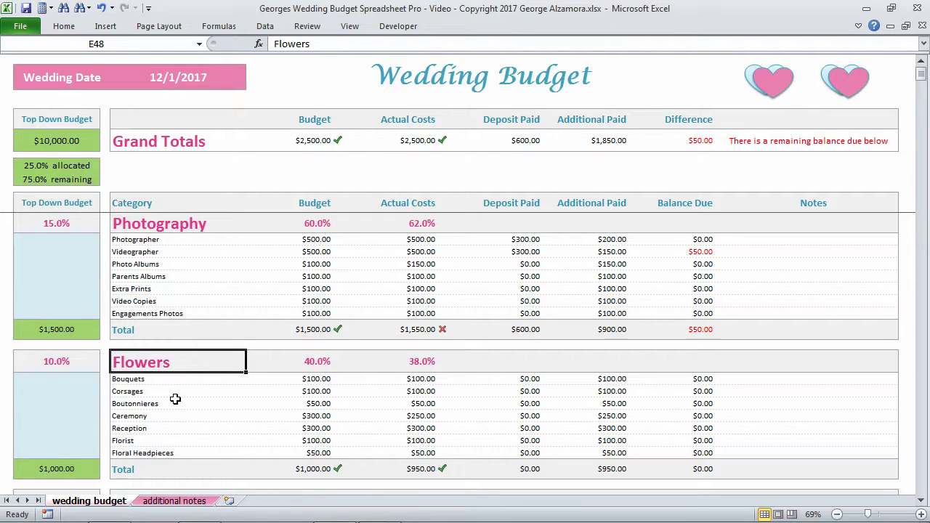